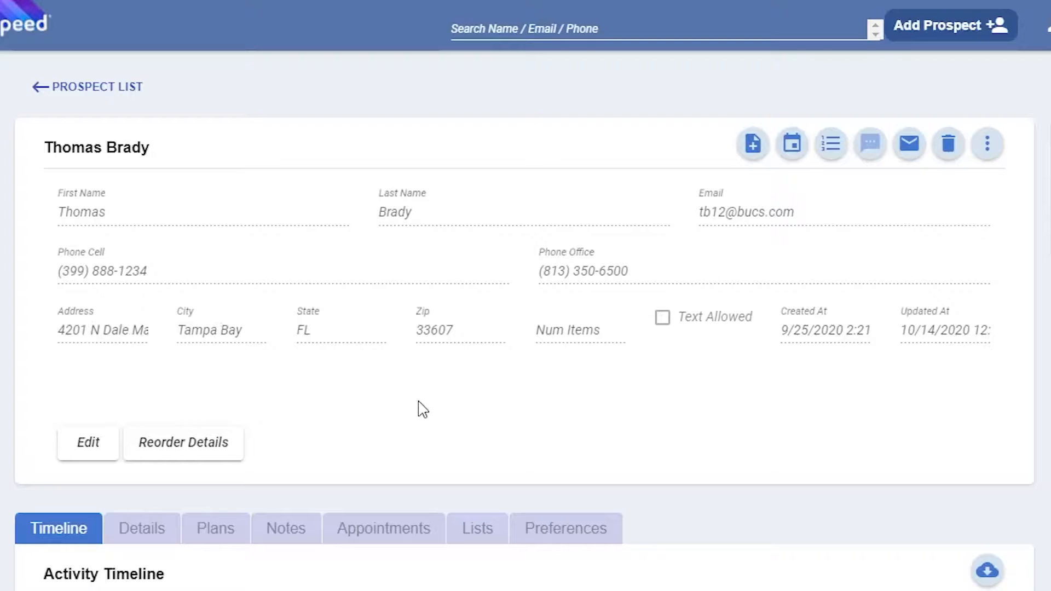
Step: Open the prospect's summary fields for editing and save the record
{"action": "left_click", "coordinate": [87, 448]}
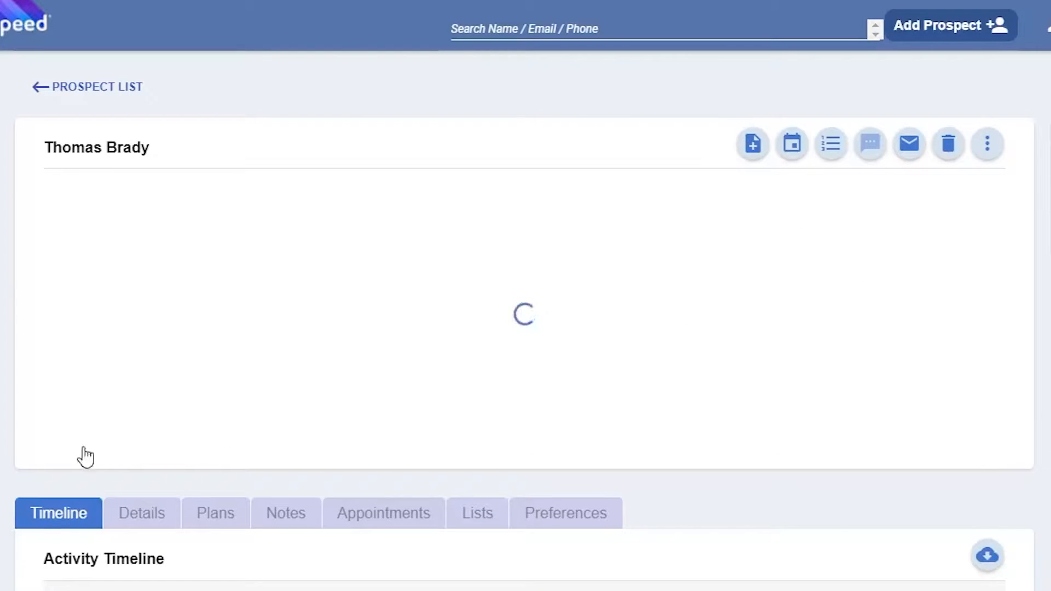
{"action": "left_click_drag", "start_coordinate": [797, 213], "coordinate": [676, 226]}
{"action": "left_click", "coordinate": [452, 384]}
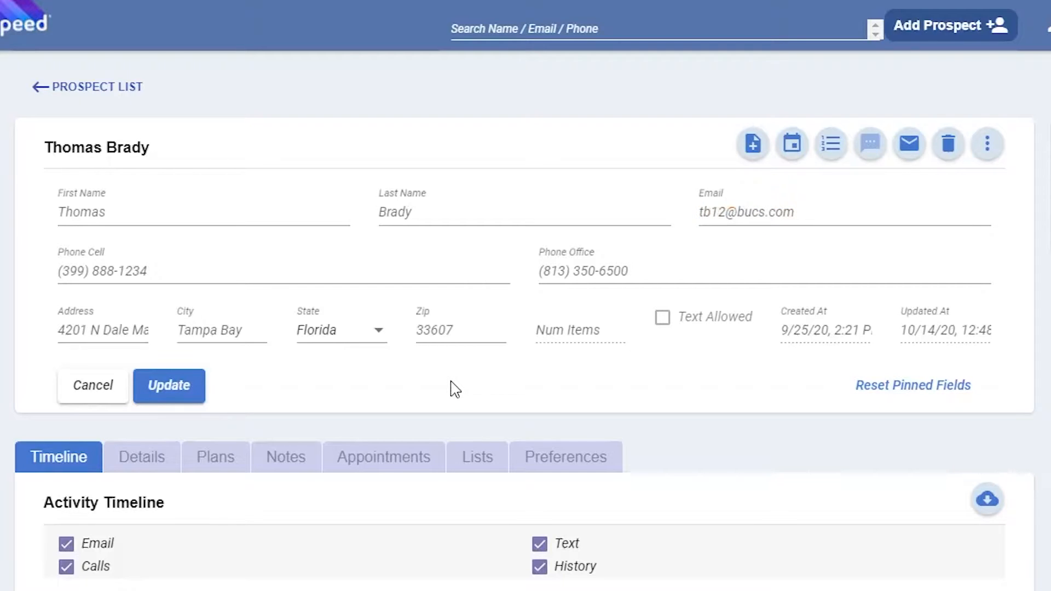
{"action": "left_click", "coordinate": [198, 394]}
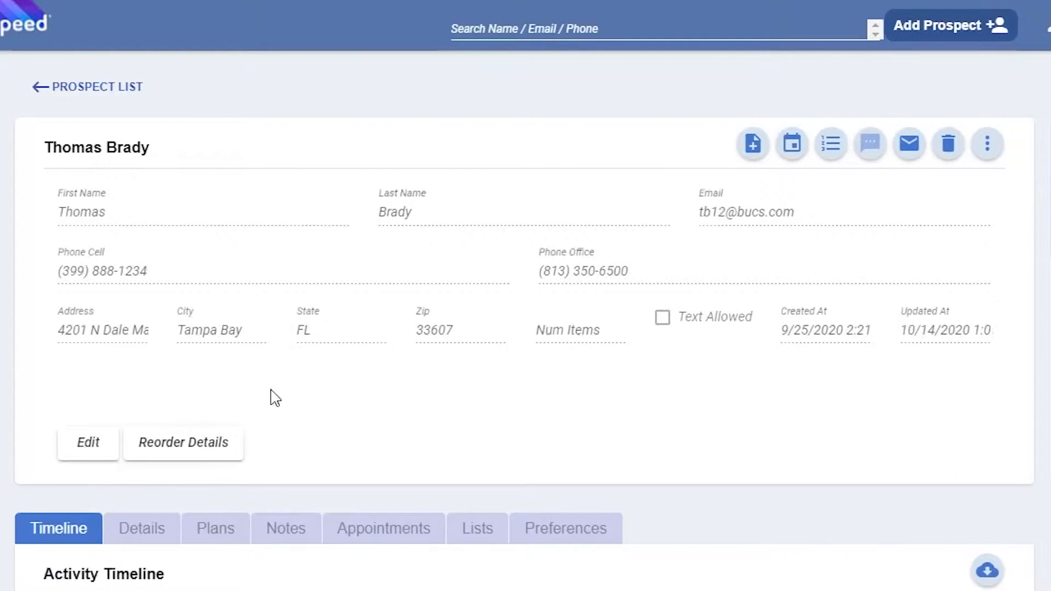
Step: Reorder the prospect's summary fields so Created At and Updated At come before Text Allowed
{"action": "left_click", "coordinate": [186, 454]}
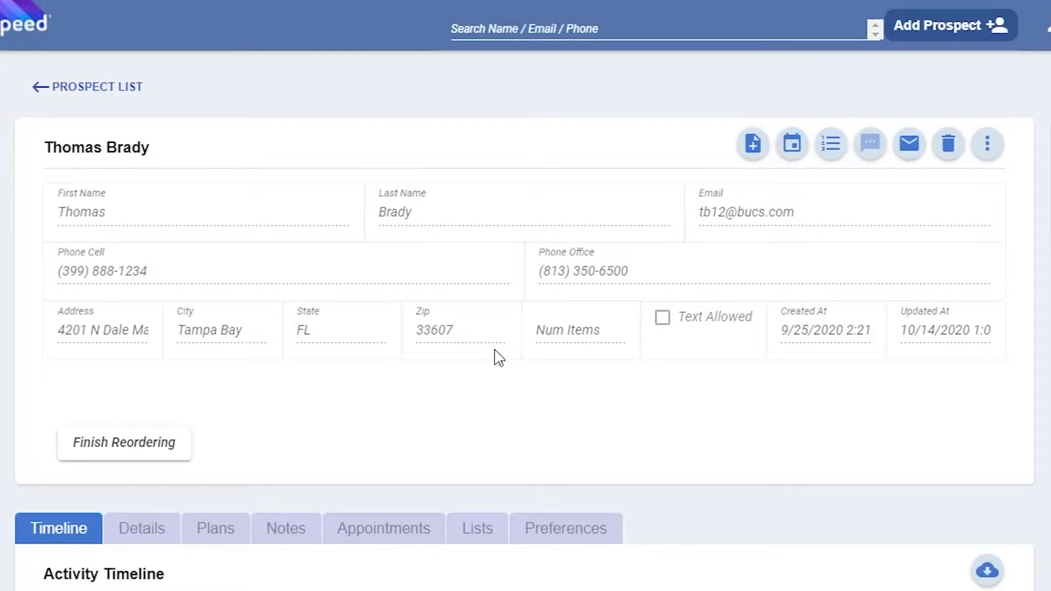
{"action": "left_click_drag", "start_coordinate": [803, 354], "coordinate": [700, 359]}
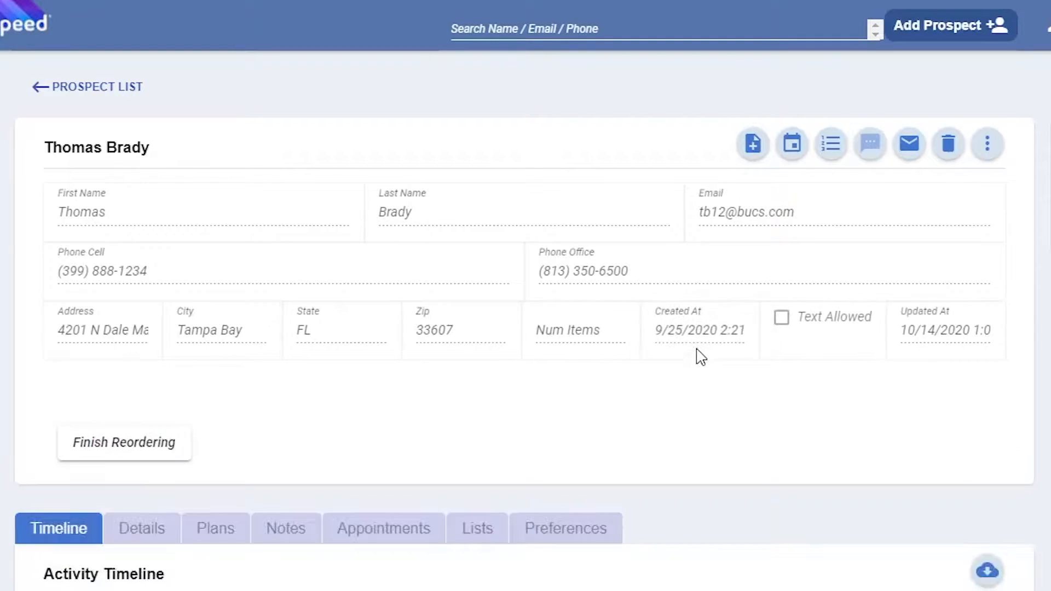
{"action": "left_click_drag", "start_coordinate": [957, 356], "coordinate": [849, 356]}
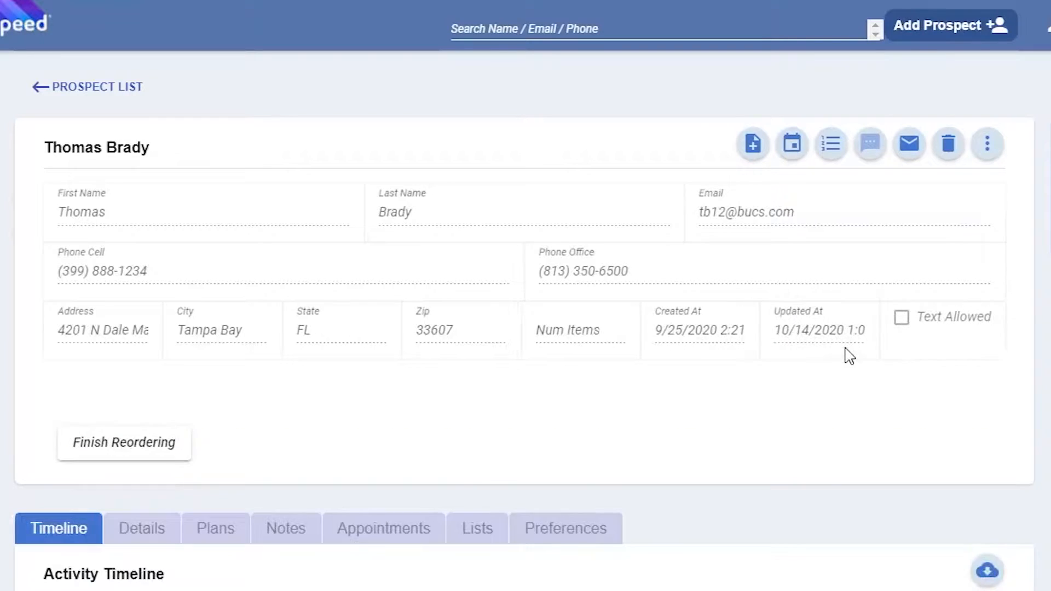
{"action": "left_click", "coordinate": [125, 442]}
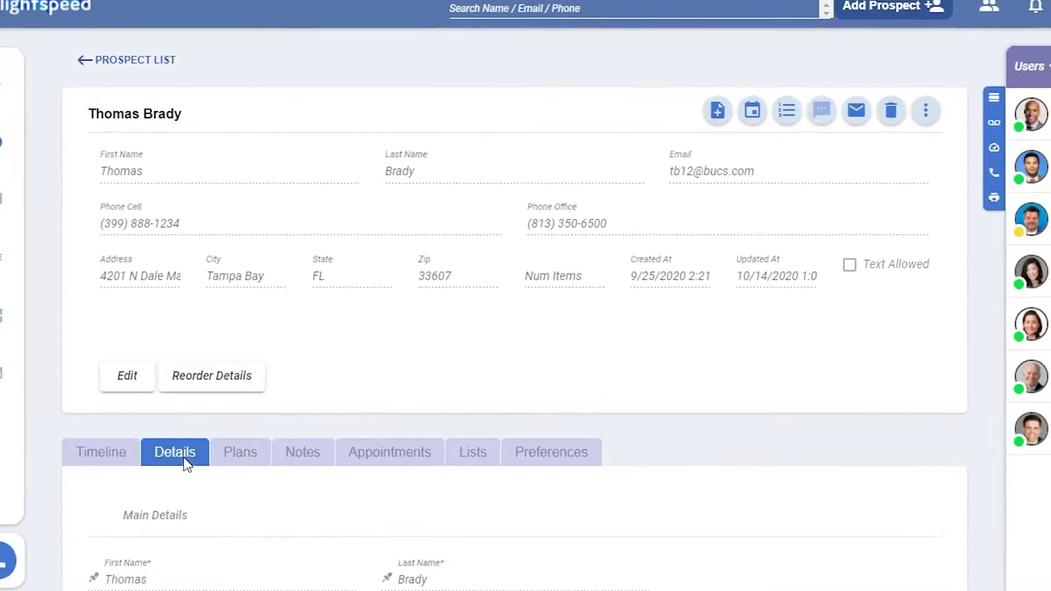
Step: Open the prospect's Main Details for editing and save them
{"action": "left_click", "coordinate": [147, 529]}
{"action": "scroll", "coordinate": [535, 420], "scroll_direction": "down", "scroll_amount": 3}
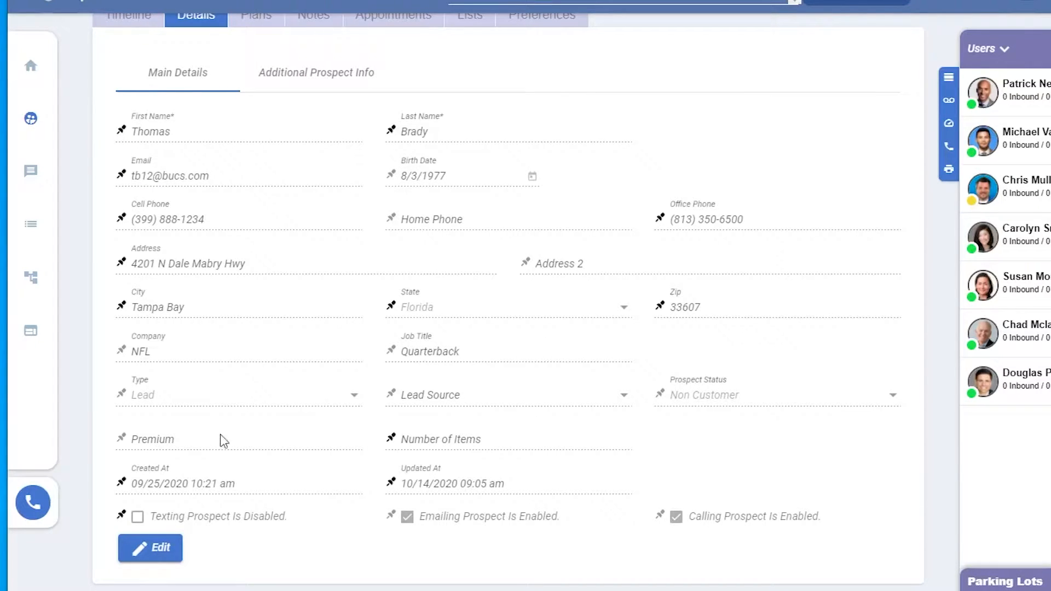
{"action": "left_click", "coordinate": [159, 547]}
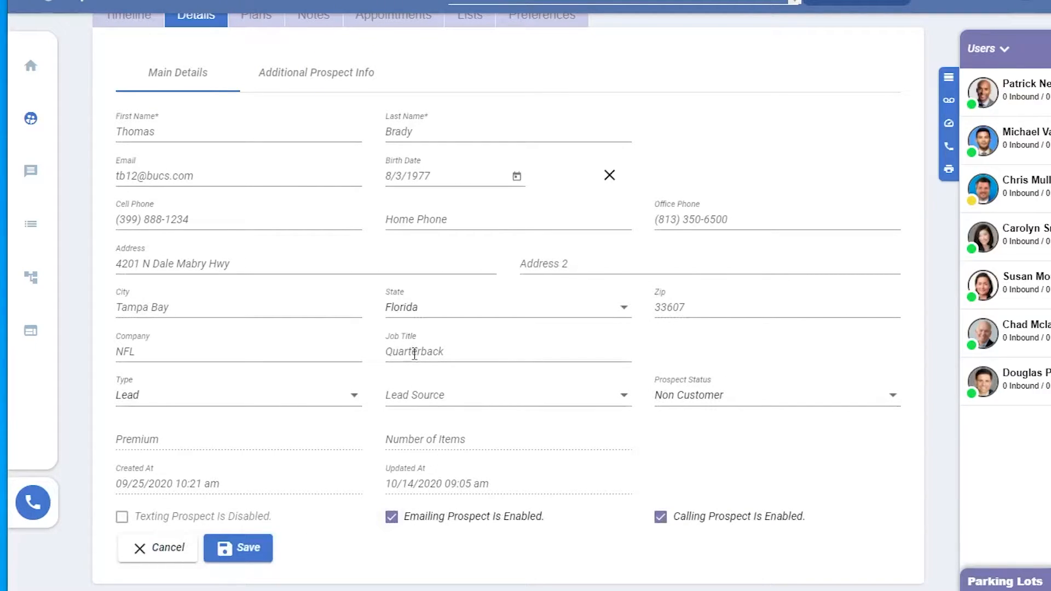
{"action": "double_click", "coordinate": [466, 354]}
{"action": "left_click", "coordinate": [466, 354]}
{"action": "left_click", "coordinate": [248, 548]}
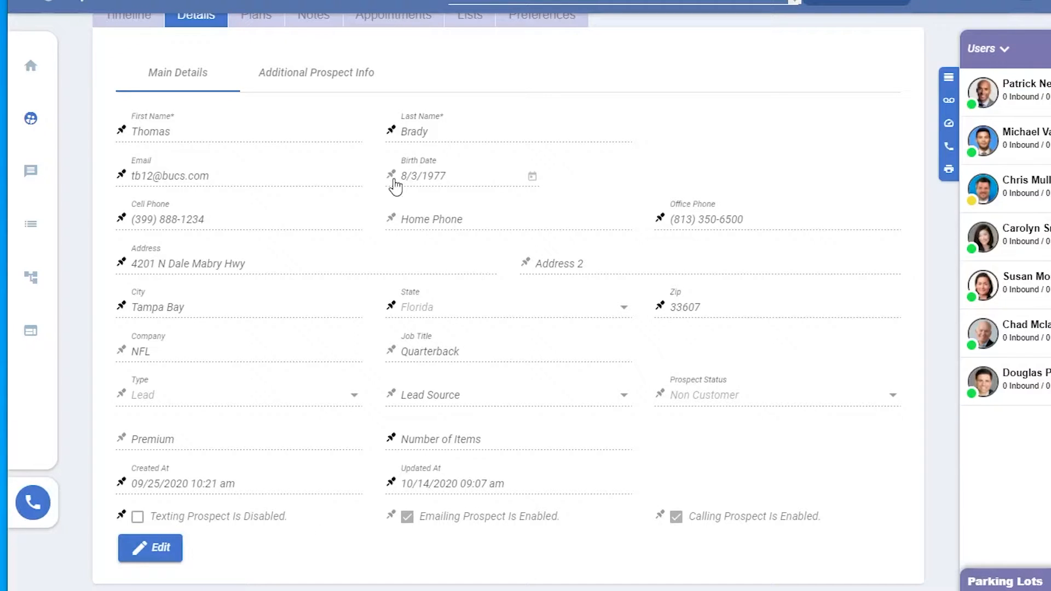
Step: Pin the Birth Date field to the prospect summary and unpin it again
{"action": "scroll", "coordinate": [641, 329], "scroll_direction": "up", "scroll_amount": 7}
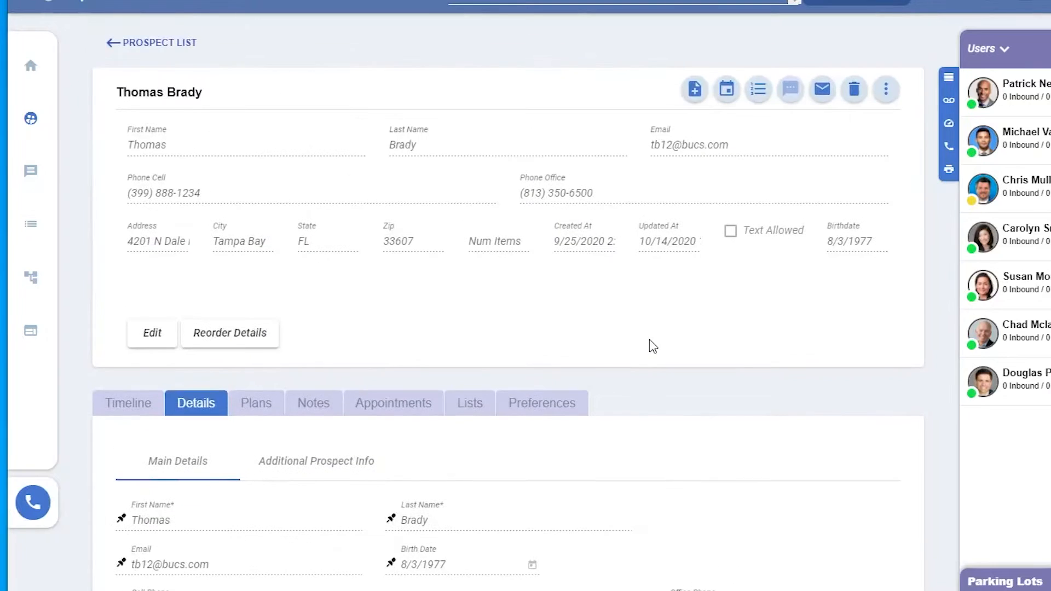
{"action": "mouse_move", "coordinate": [856, 237]}
{"action": "left_click", "coordinate": [394, 562]}
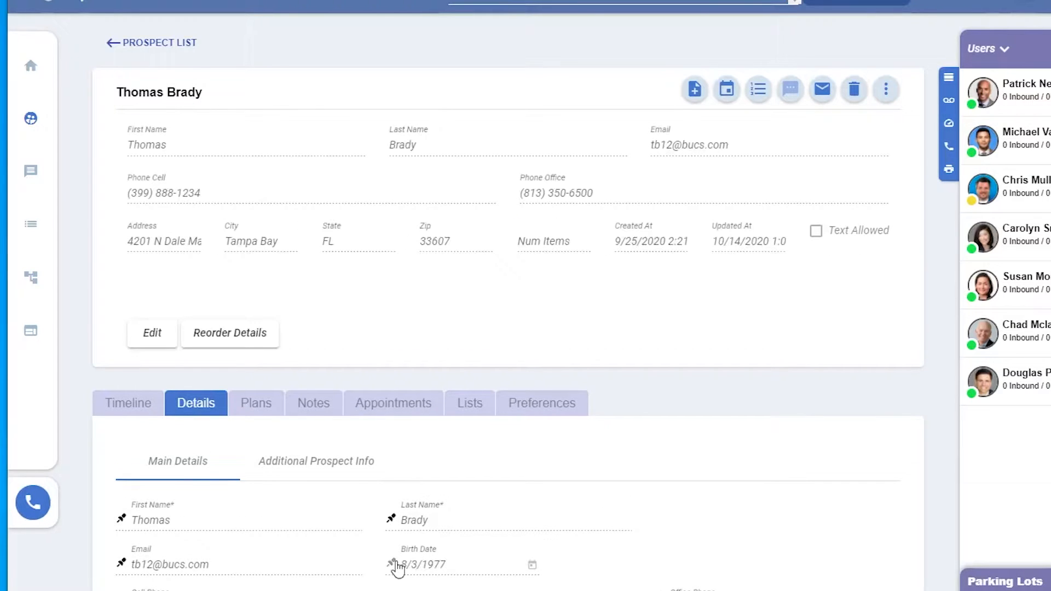
{"action": "scroll", "coordinate": [398, 569], "scroll_direction": "down", "scroll_amount": 7}
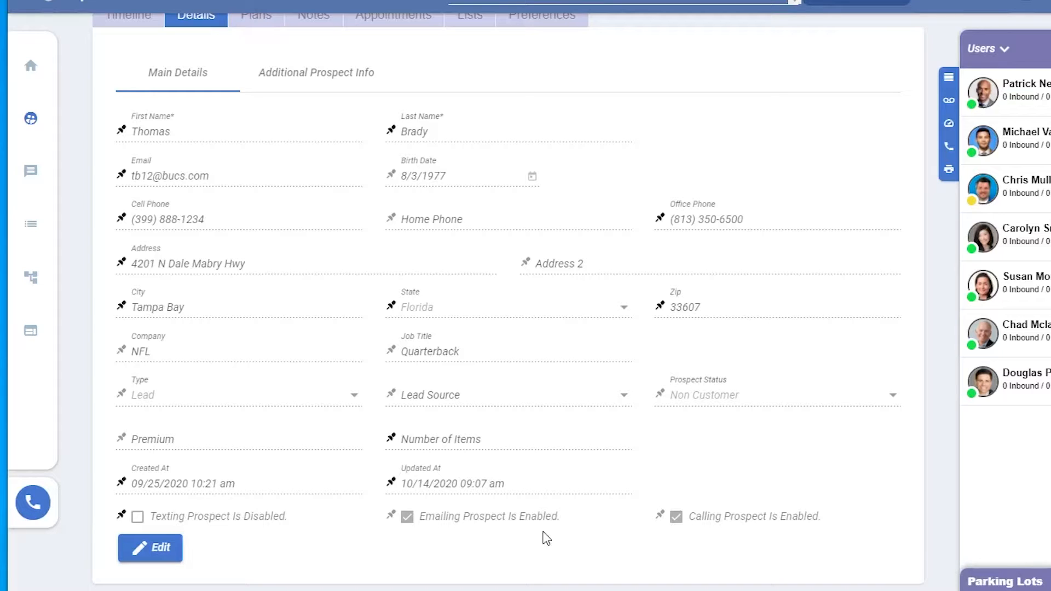
Step: Open the prospect's Additional Prospect Info
{"action": "scroll", "coordinate": [563, 525], "scroll_direction": "up", "scroll_amount": 5}
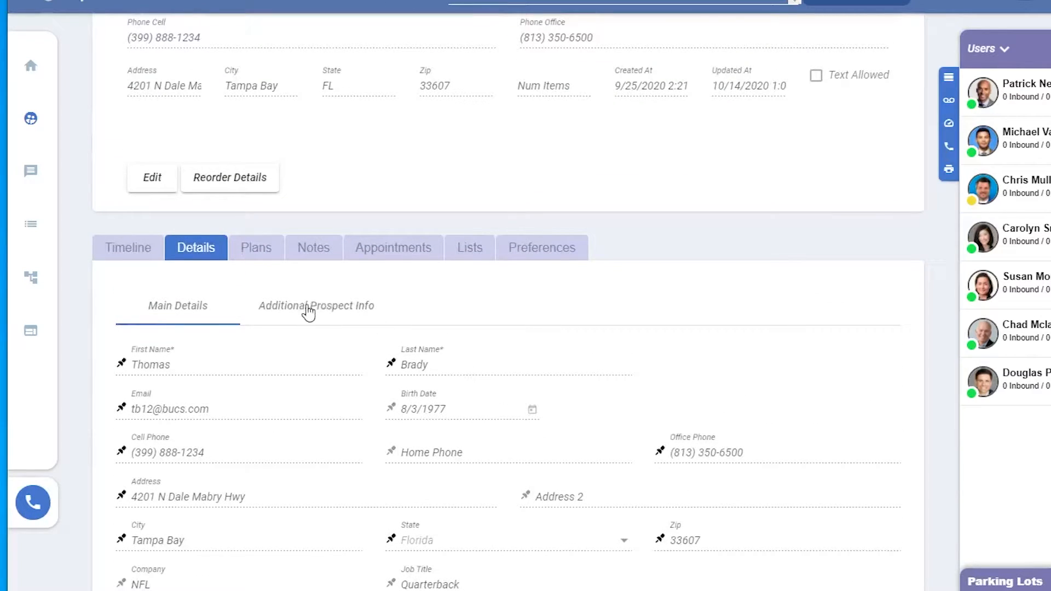
{"action": "left_click", "coordinate": [320, 309]}
{"action": "scroll", "coordinate": [608, 438], "scroll_direction": "down", "scroll_amount": 2}
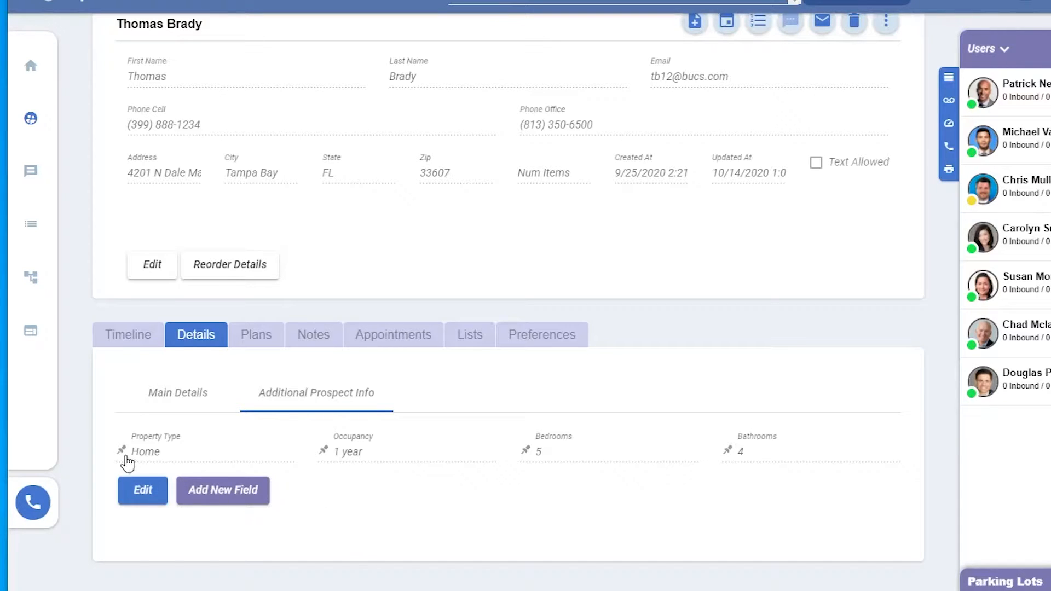
Step: Pin the Property Type field to the prospect summary and unpin it again
{"action": "left_click", "coordinate": [121, 451]}
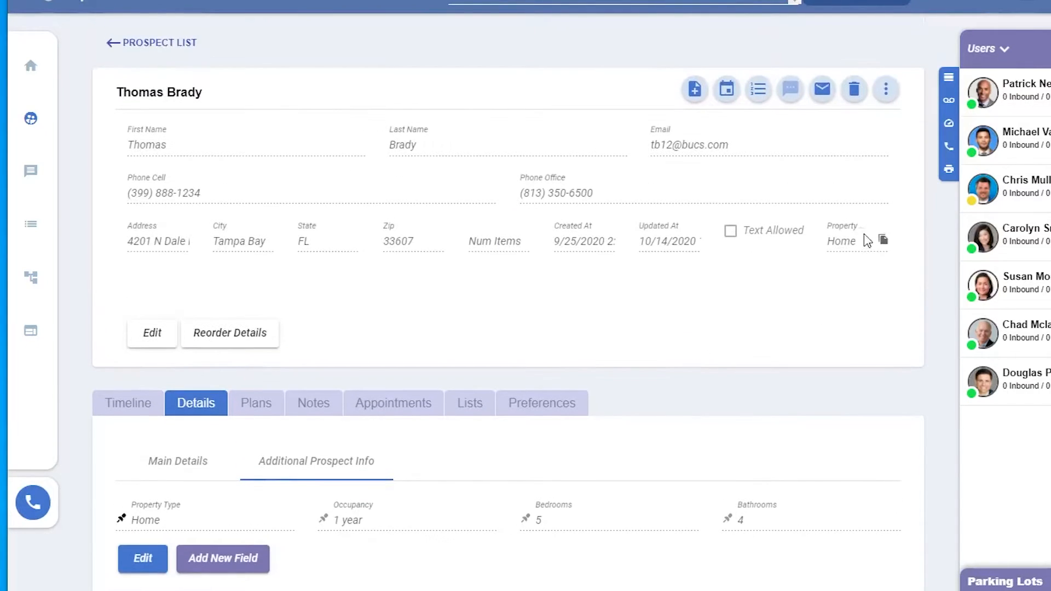
{"action": "left_click", "coordinate": [121, 515]}
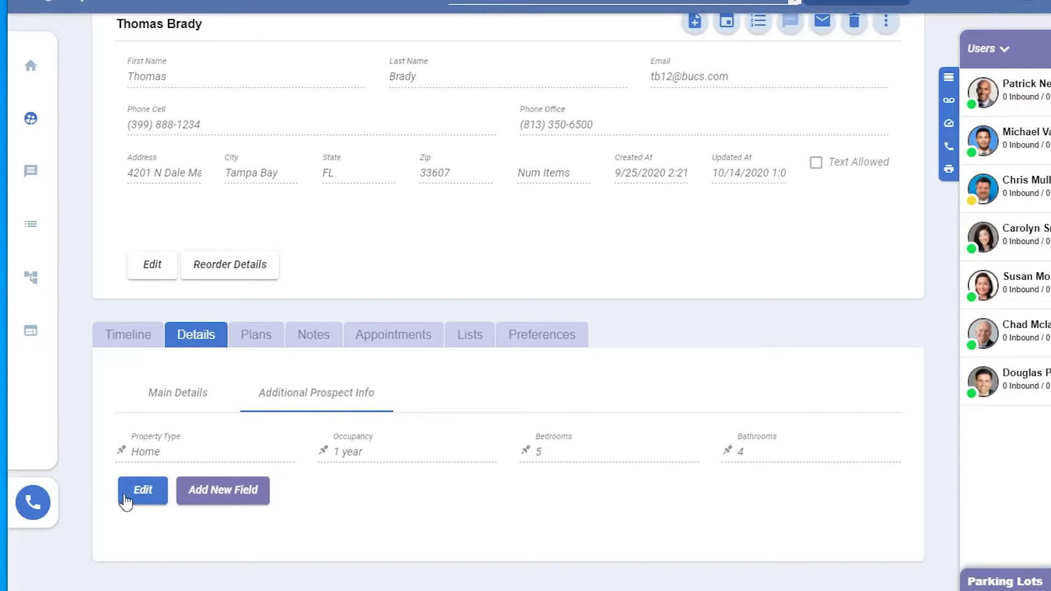
Step: Set the prospect's Year Built to 2019 and Estimated Value to 10,000 in the additional info and save
{"action": "left_click", "coordinate": [124, 498]}
{"action": "scroll", "coordinate": [867, 453], "scroll_direction": "down", "scroll_amount": 5}
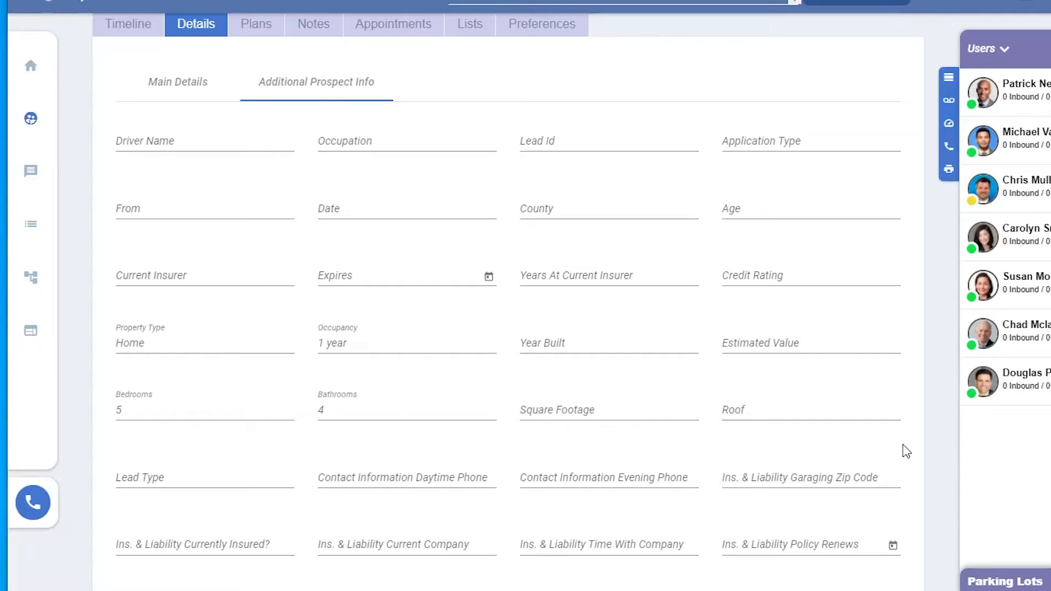
{"action": "scroll", "coordinate": [921, 392], "scroll_direction": "down", "scroll_amount": 12}
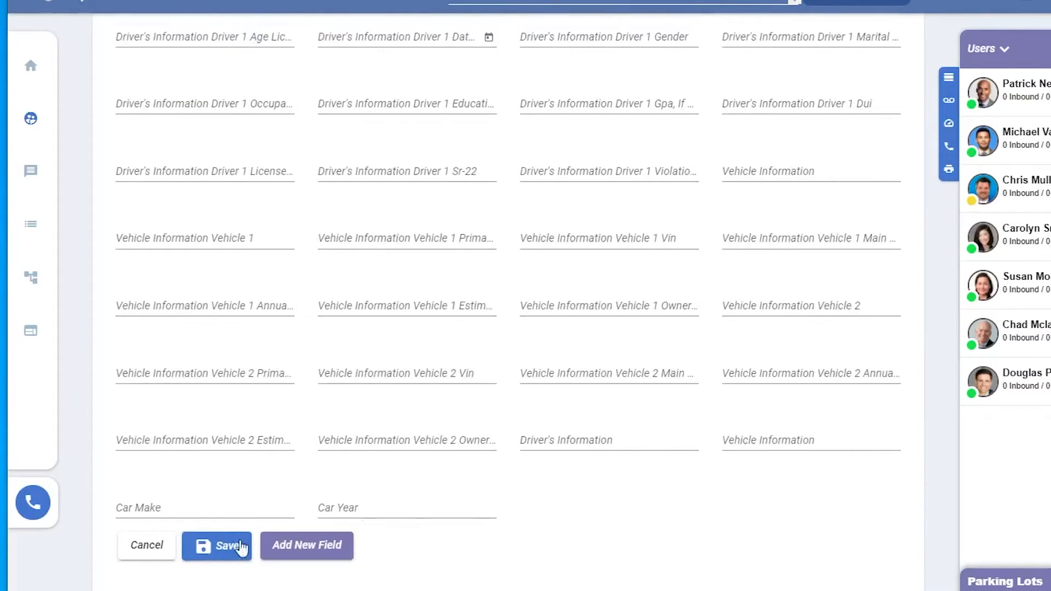
{"action": "left_click", "coordinate": [222, 547]}
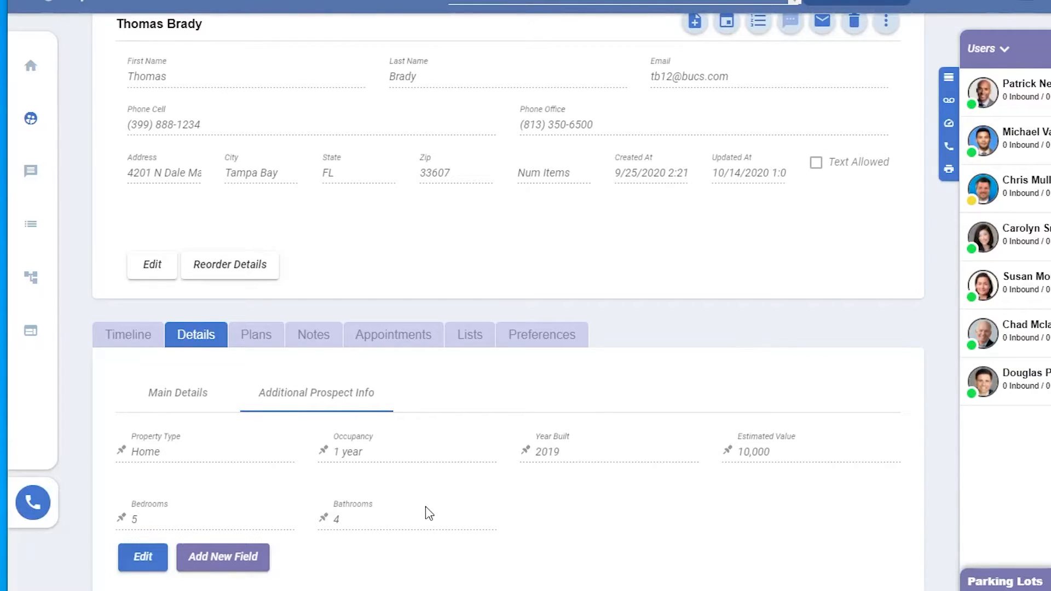
Step: Start a CSV upload from the lists page with Local Prospects as the target list
{"action": "mouse_move", "coordinate": [17, 268]}
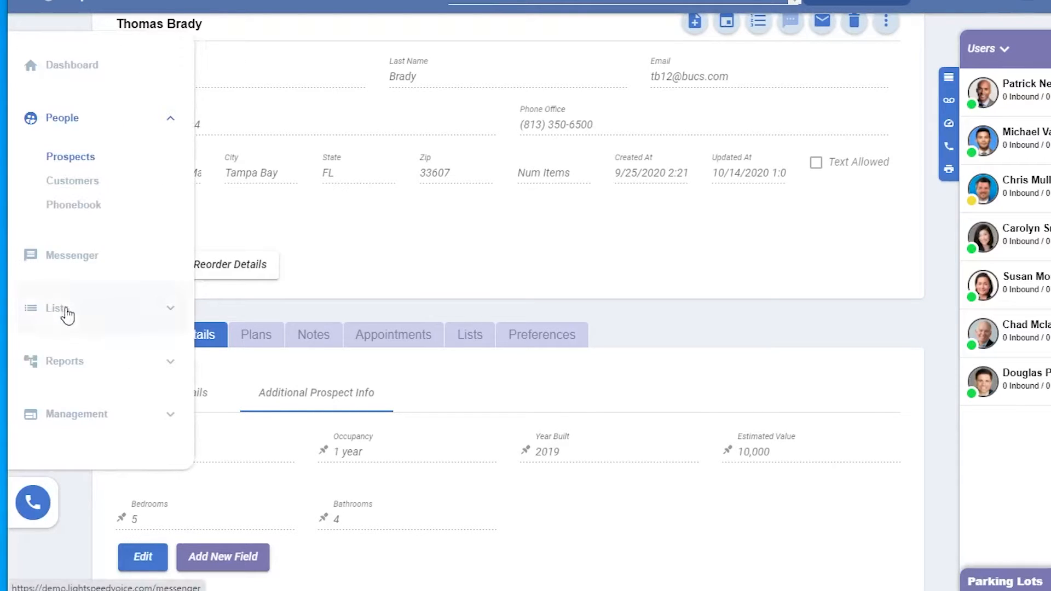
{"action": "left_click", "coordinate": [63, 310]}
{"action": "left_click", "coordinate": [62, 347]}
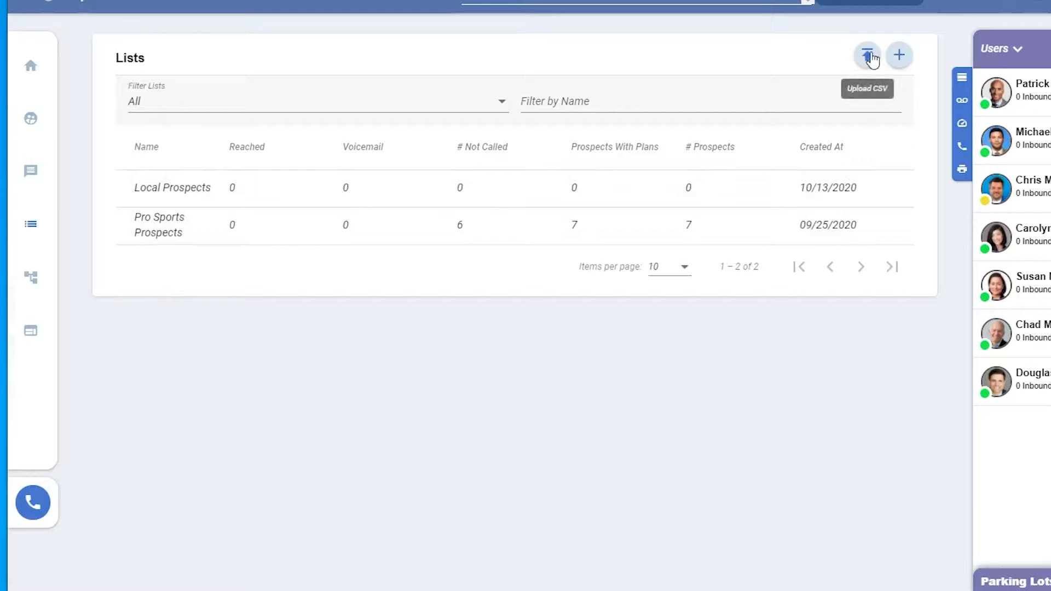
{"action": "left_click", "coordinate": [868, 54]}
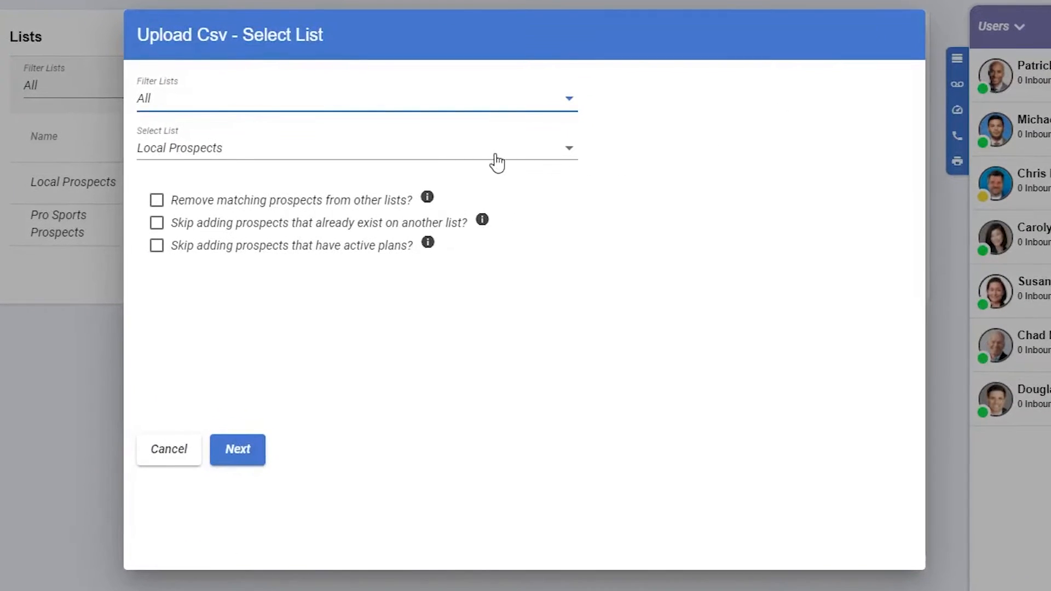
{"action": "left_click", "coordinate": [261, 452]}
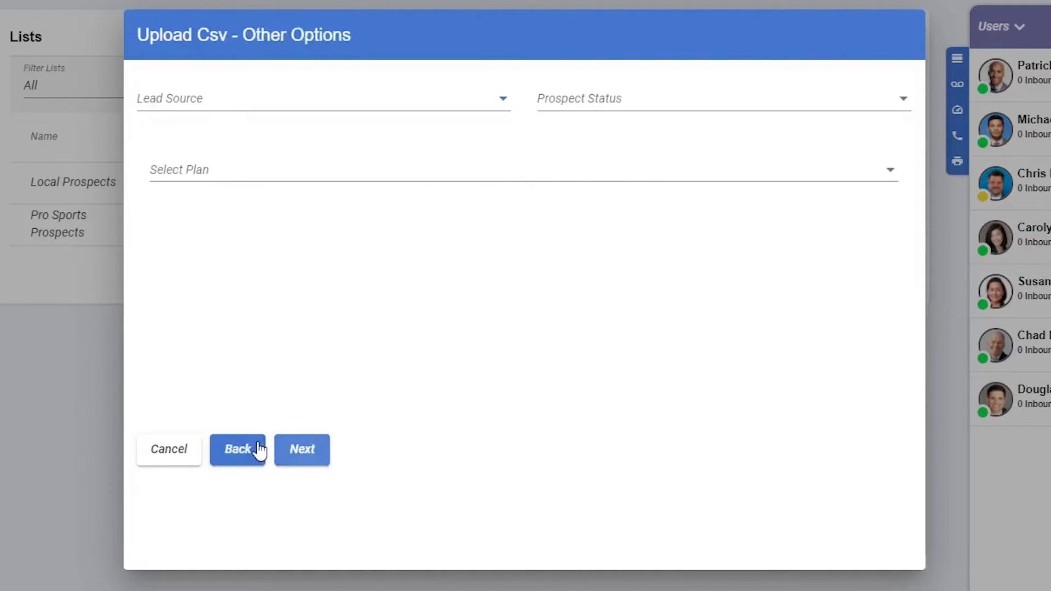
Step: Set the upload's lead source to Everquote and prospect status to Non Customer, and load LocalProspects.csv
{"action": "left_click", "coordinate": [471, 104]}
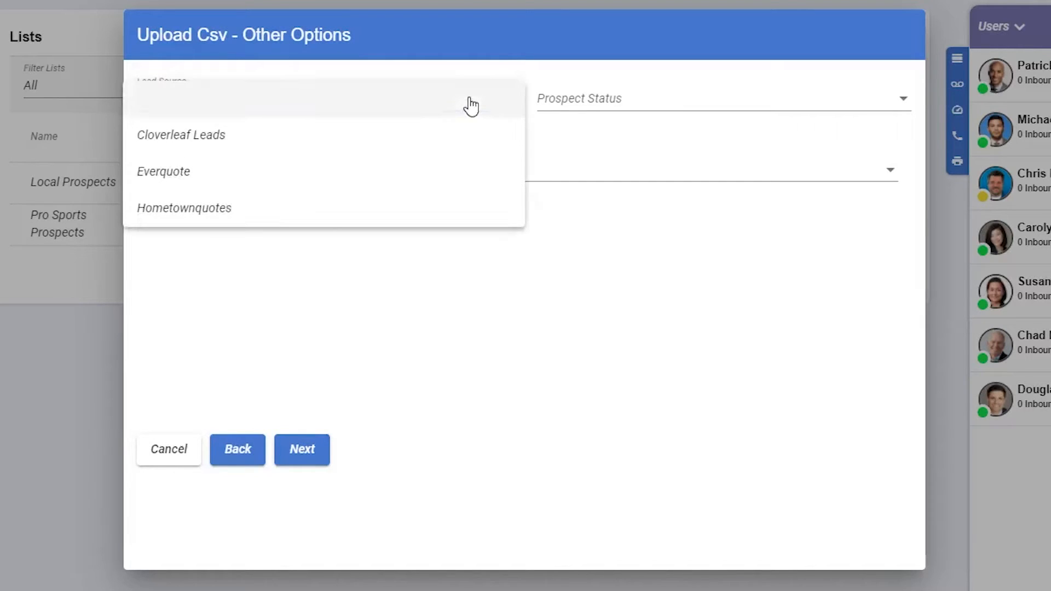
{"action": "left_click", "coordinate": [441, 176]}
{"action": "left_click", "coordinate": [624, 105]}
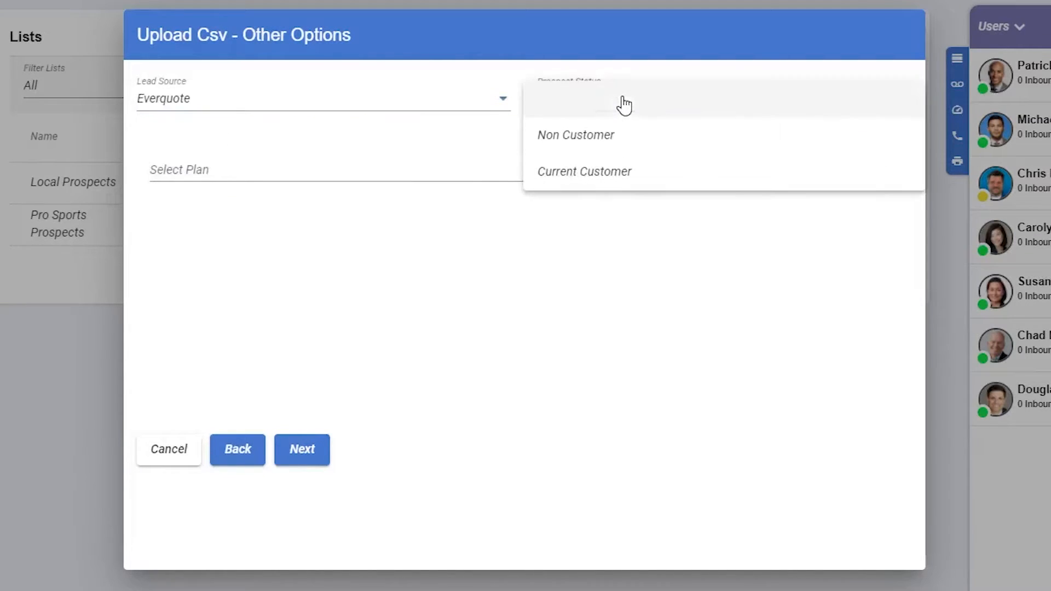
{"action": "left_click", "coordinate": [622, 131]}
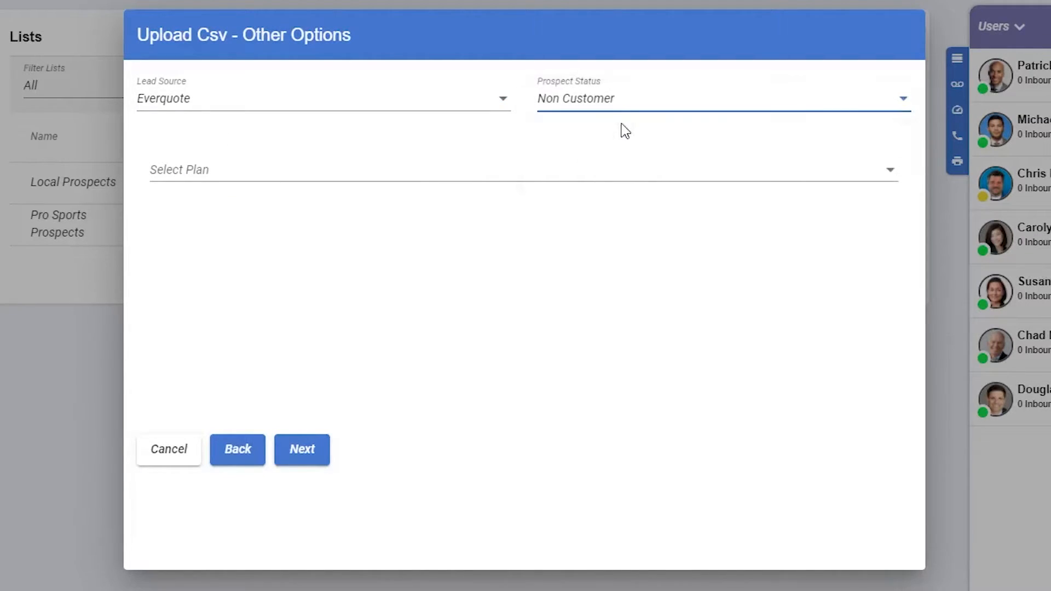
{"action": "left_click", "coordinate": [303, 450]}
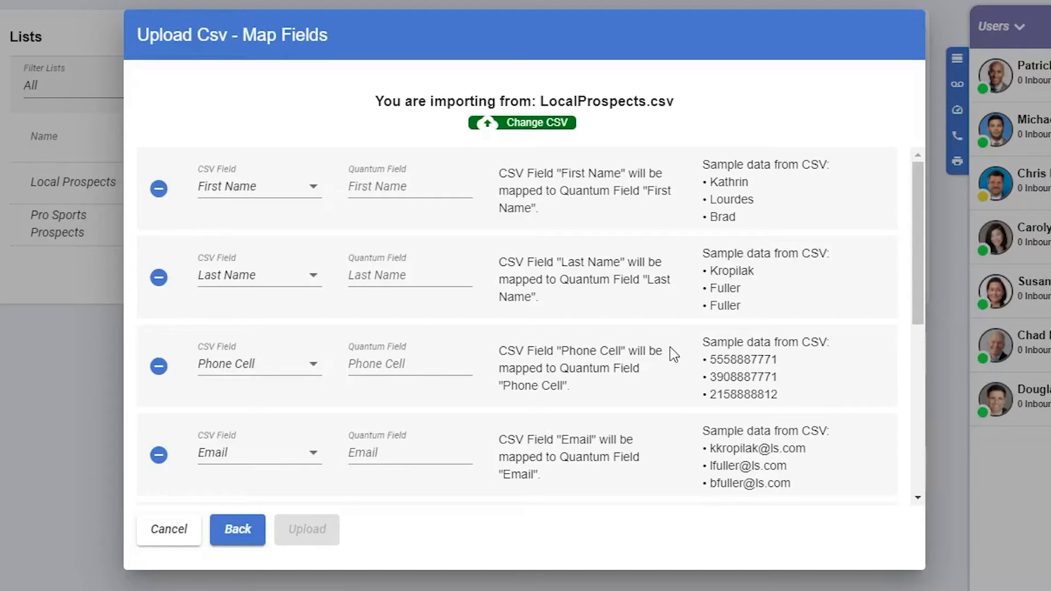
Step: Map the CSV's Car Make and Car Year columns to the Quantum fields of the same names
{"action": "scroll", "coordinate": [673, 355], "scroll_direction": "down", "scroll_amount": 5}
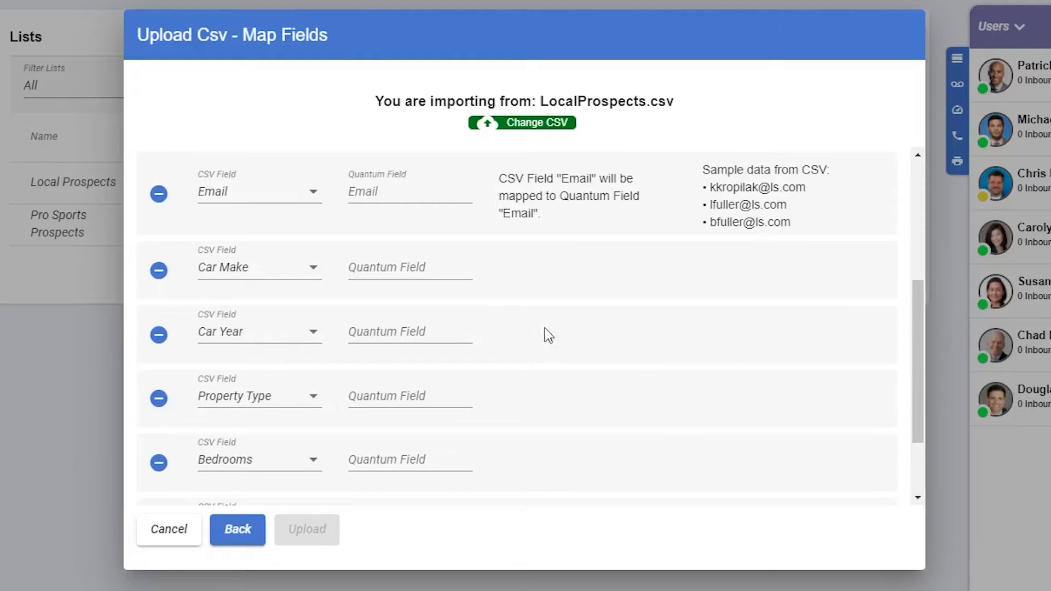
{"action": "left_click", "coordinate": [389, 268]}
{"action": "type", "text": "Car"}
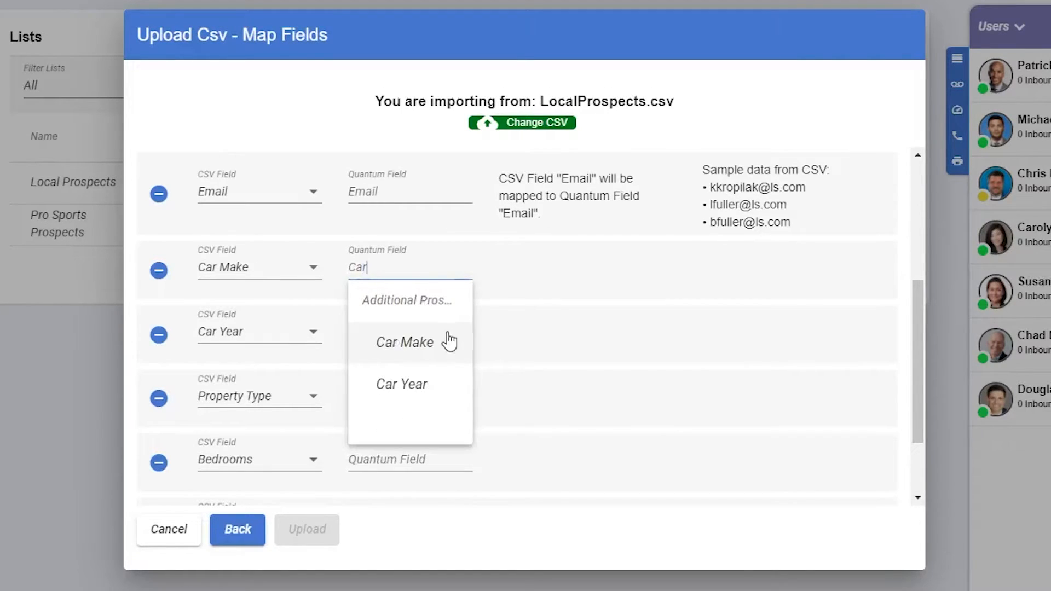
{"action": "left_click", "coordinate": [446, 342]}
{"action": "left_click", "coordinate": [443, 342]}
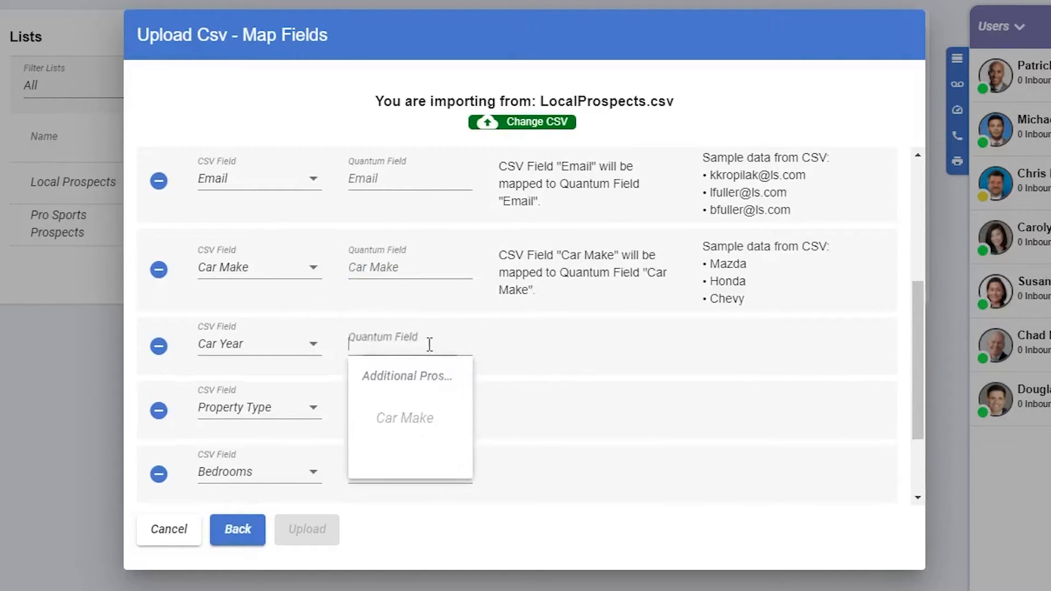
{"action": "type", "text": "Car"}
{"action": "left_click", "coordinate": [405, 526]}
Step: Map the Property Type, Bedrooms and Bathrooms columns to the matching Quantum fields and upload the CSV
{"action": "left_click", "coordinate": [401, 422]}
{"action": "type", "text": "Pr"}
{"action": "left_click", "coordinate": [408, 175]}
{"action": "left_click", "coordinate": [398, 371]}
{"action": "type", "text": "B"}
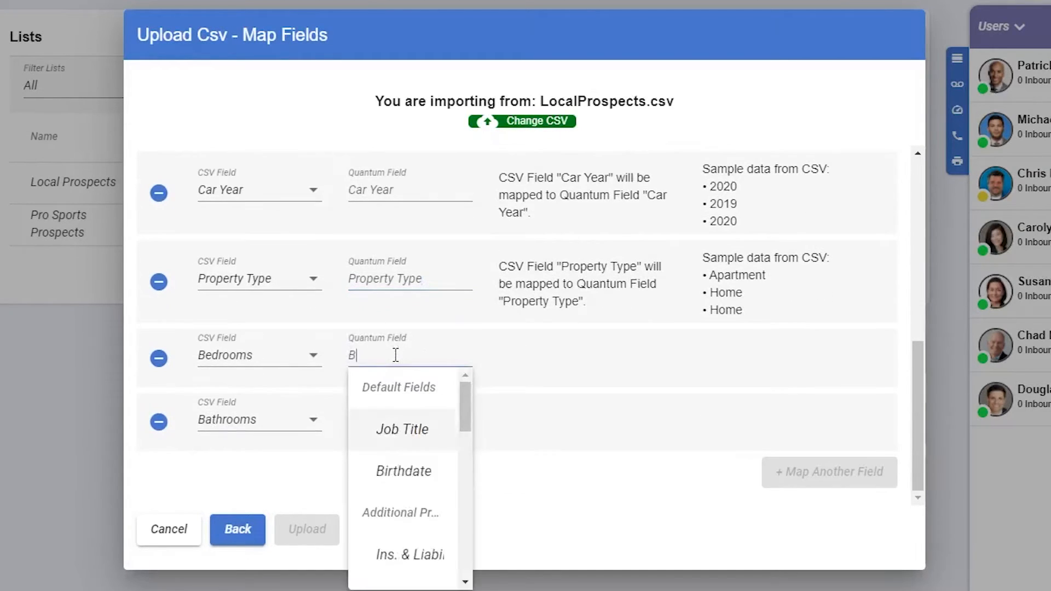
{"action": "left_click", "coordinate": [425, 429]}
{"action": "left_click", "coordinate": [418, 433]}
{"action": "type", "text": "Bat"}
{"action": "left_click", "coordinate": [423, 504]}
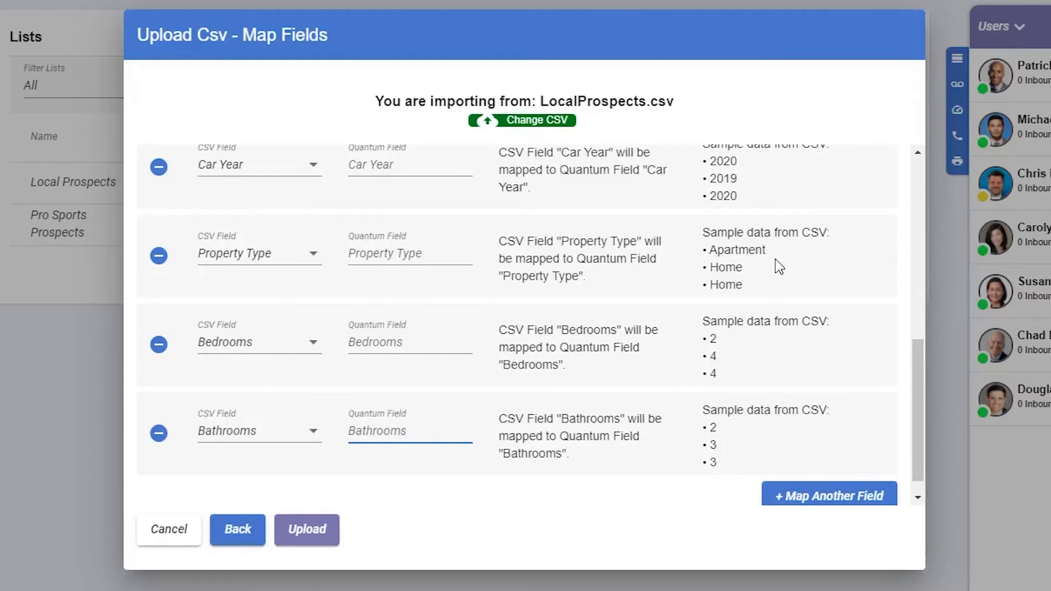
{"action": "left_click", "coordinate": [316, 547]}
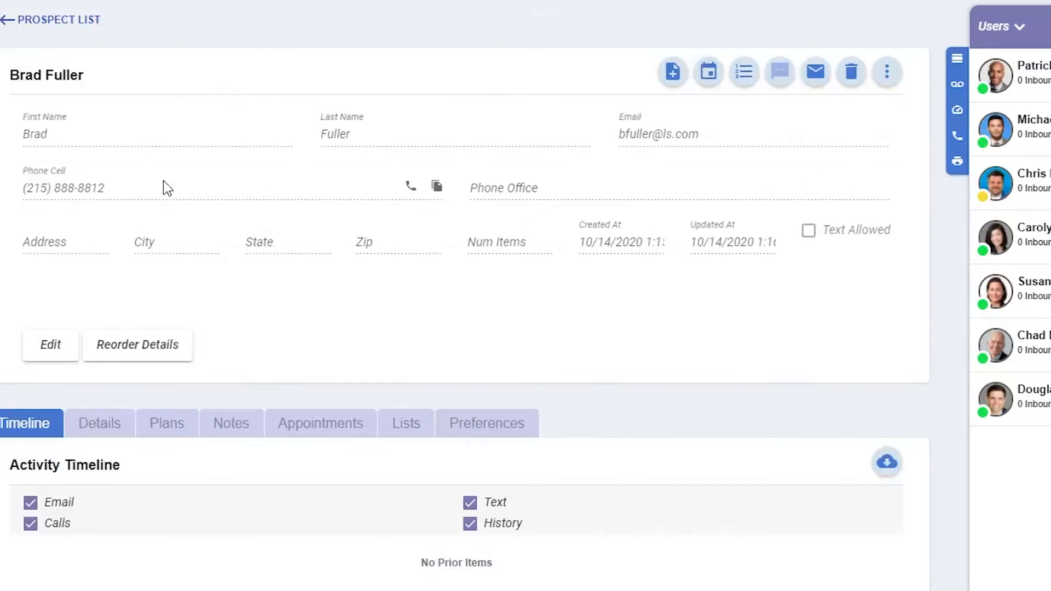
Step: Examine the Additional Prospect Info in the imported prospect's details
{"action": "left_click", "coordinate": [134, 420]}
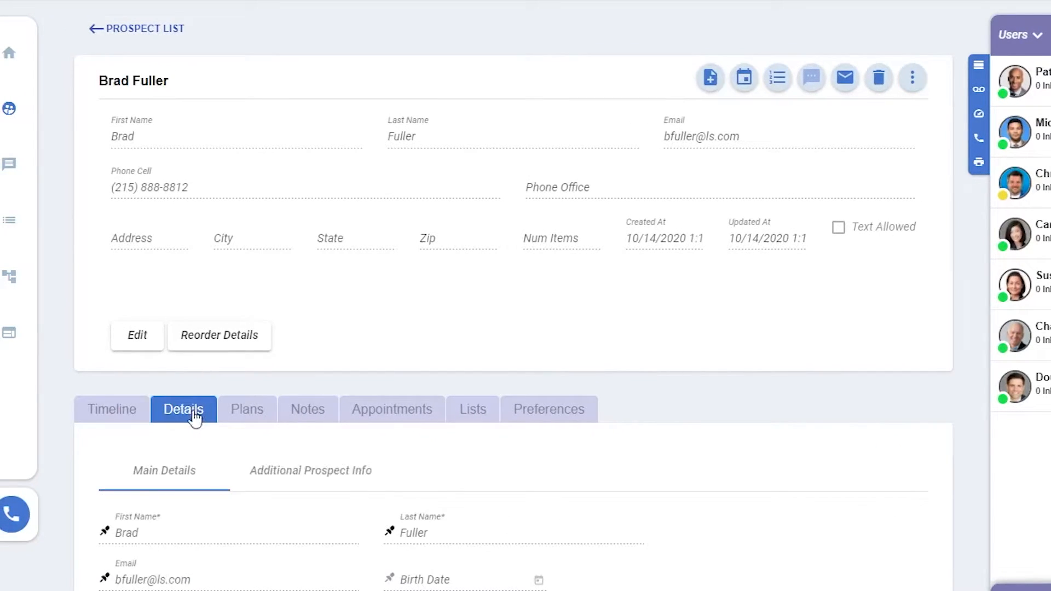
{"action": "scroll", "coordinate": [316, 453], "scroll_direction": "down", "scroll_amount": 5}
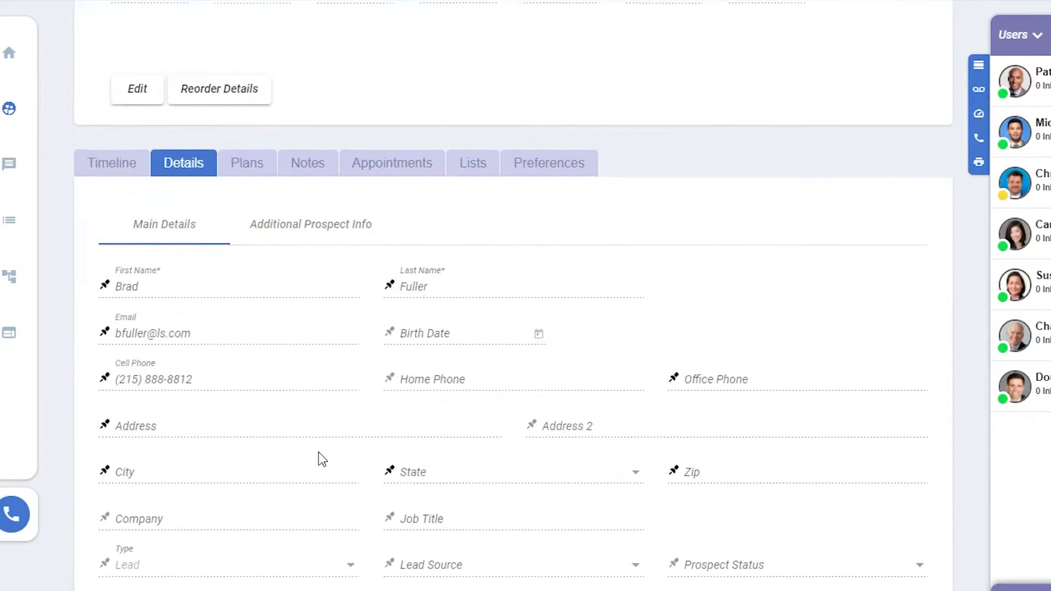
{"action": "left_click", "coordinate": [316, 224]}
{"action": "scroll", "coordinate": [441, 322], "scroll_direction": "down", "scroll_amount": 3}
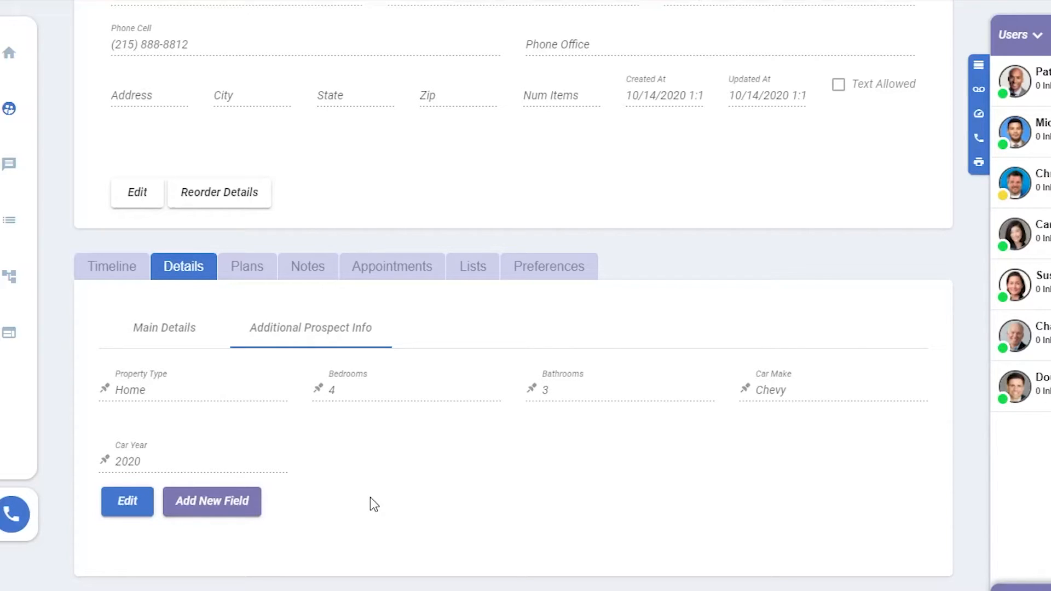
Step: Go to the Custom Fields page in the management area's lead settings
{"action": "mouse_move", "coordinate": [16, 294]}
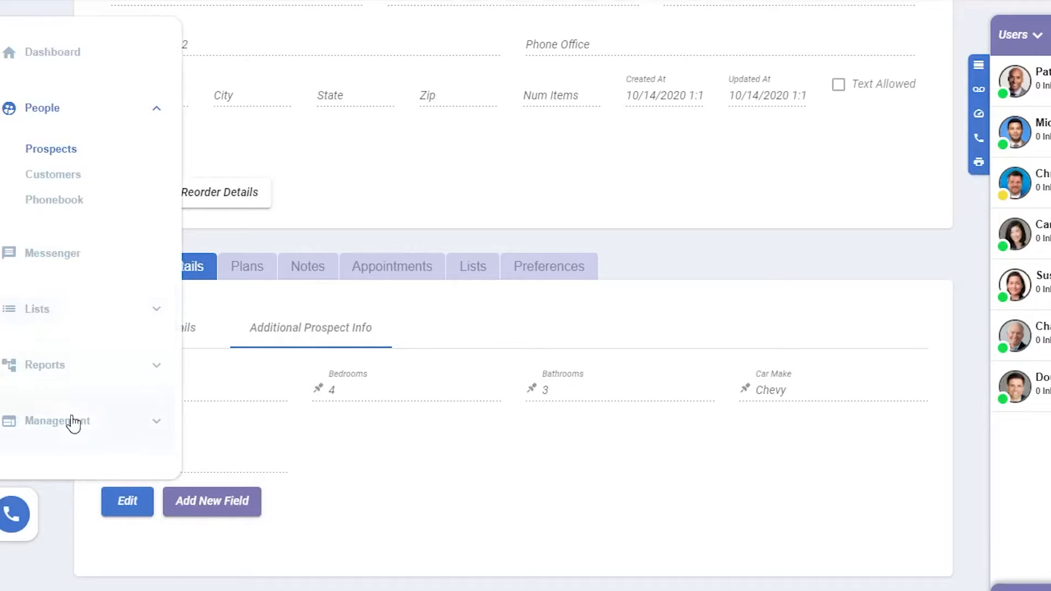
{"action": "left_click", "coordinate": [75, 421]}
{"action": "scroll", "coordinate": [75, 364], "scroll_direction": "down", "scroll_amount": 1}
{"action": "left_click", "coordinate": [76, 342]}
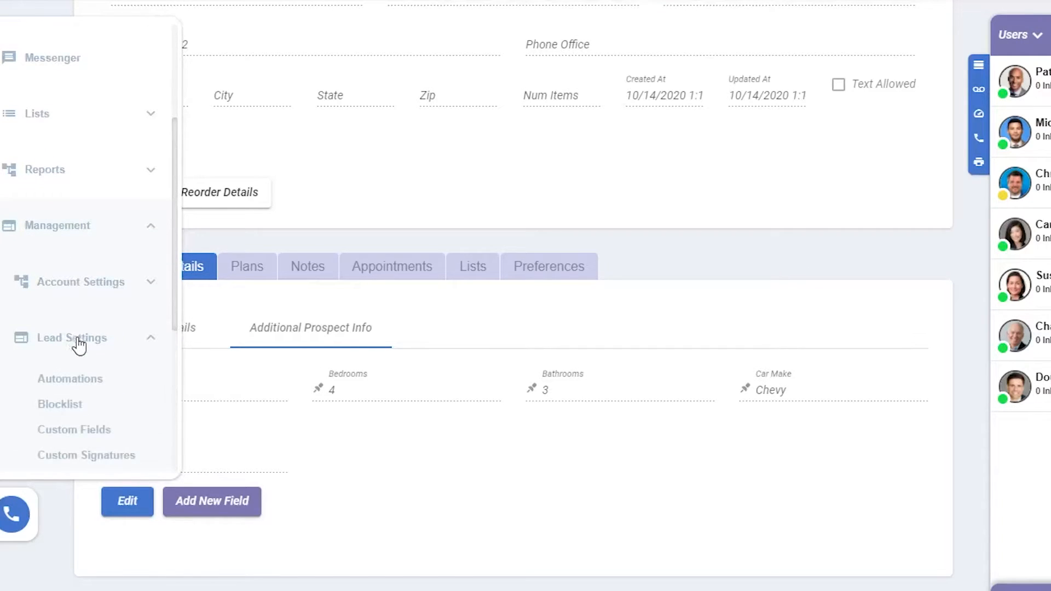
{"action": "left_click", "coordinate": [84, 430]}
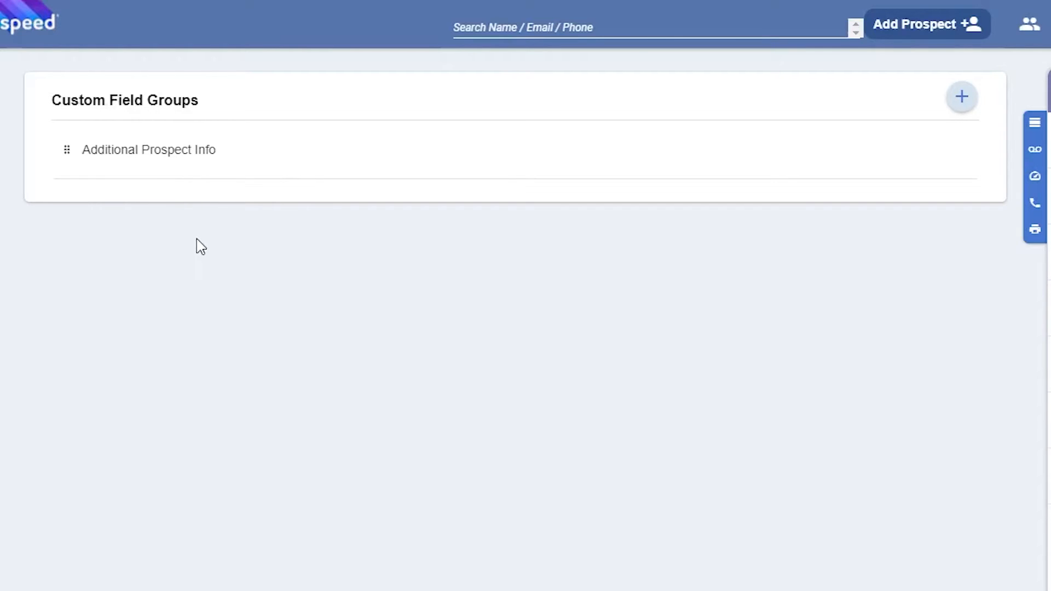
Step: Examine the fields in the Additional Prospect Info group and return to the list of custom field groups
{"action": "left_click", "coordinate": [151, 155]}
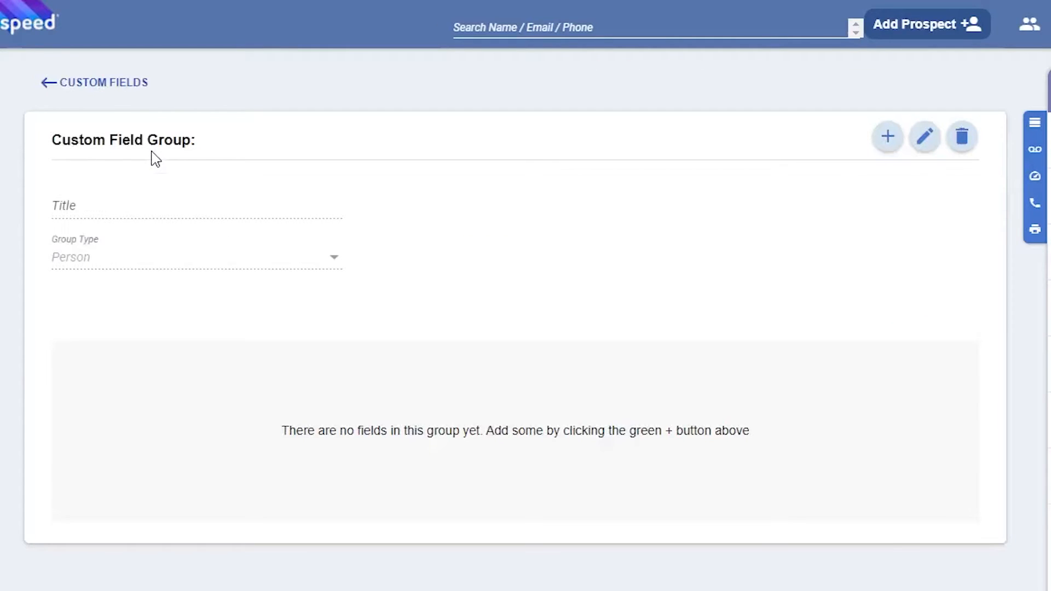
{"action": "mouse_move", "coordinate": [66, 262]}
{"action": "left_mouse_down"}
{"action": "mouse_move", "coordinate": [77, 469]}
{"action": "mouse_move", "coordinate": [68, 270]}
{"action": "left_mouse_up"}
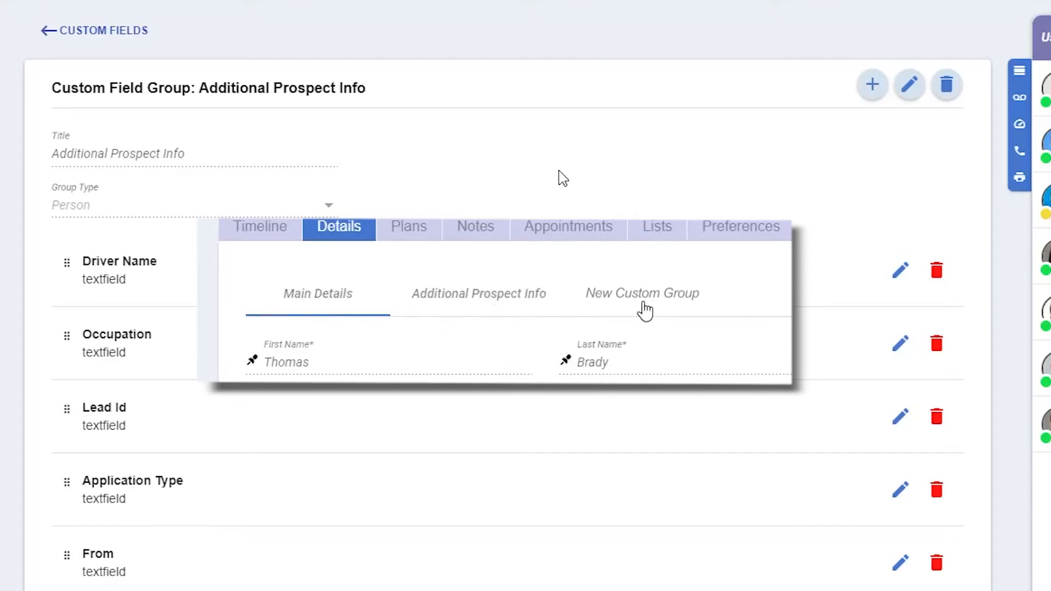
{"action": "left_click", "coordinate": [75, 31]}
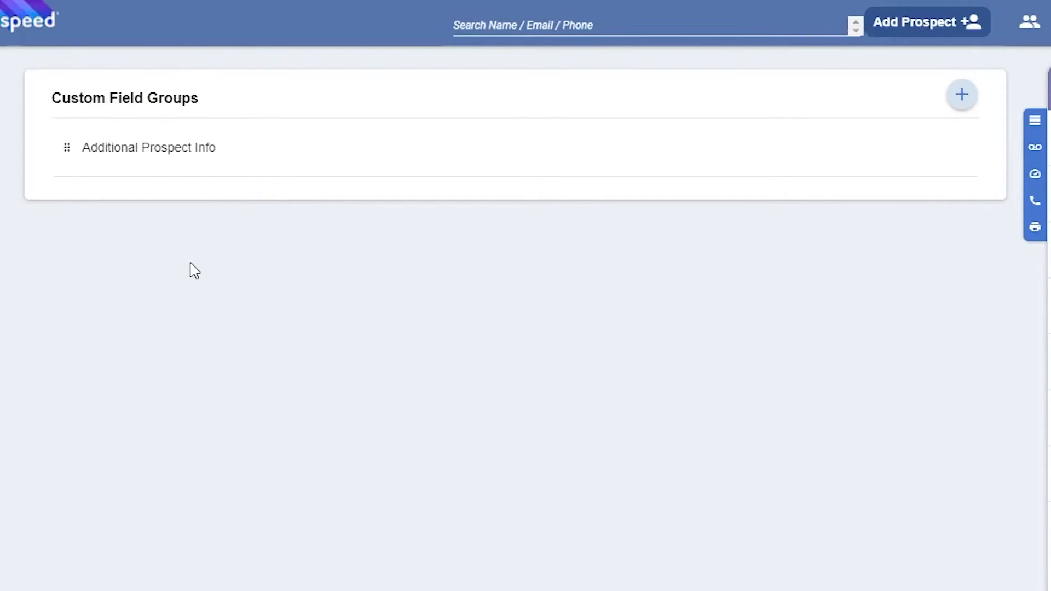
Step: Create a custom field group titled Pets
{"action": "left_click", "coordinate": [962, 94]}
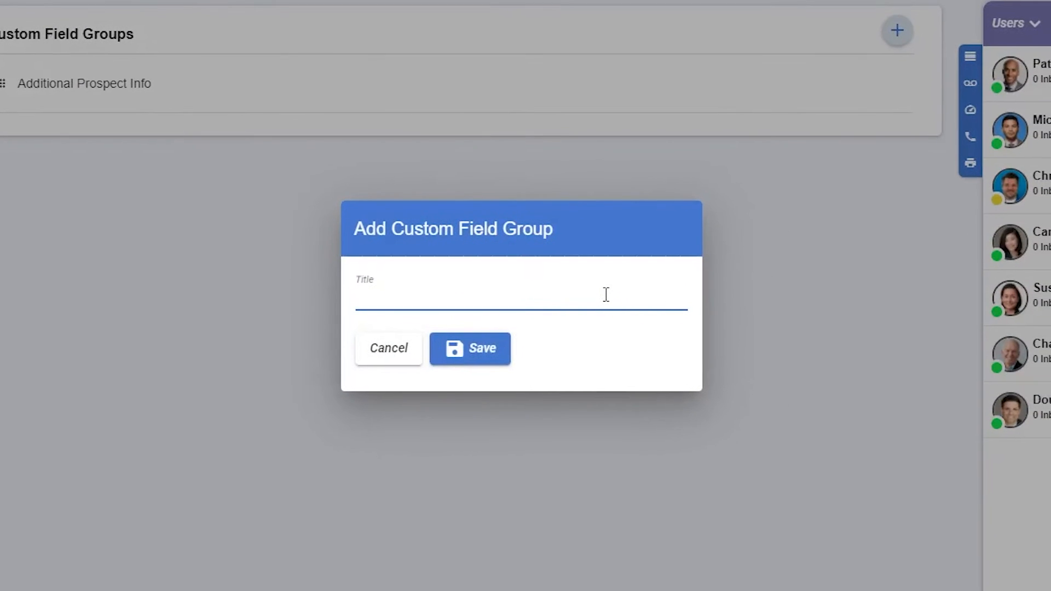
{"action": "type", "text": "Pets"}
{"action": "left_click", "coordinate": [474, 360]}
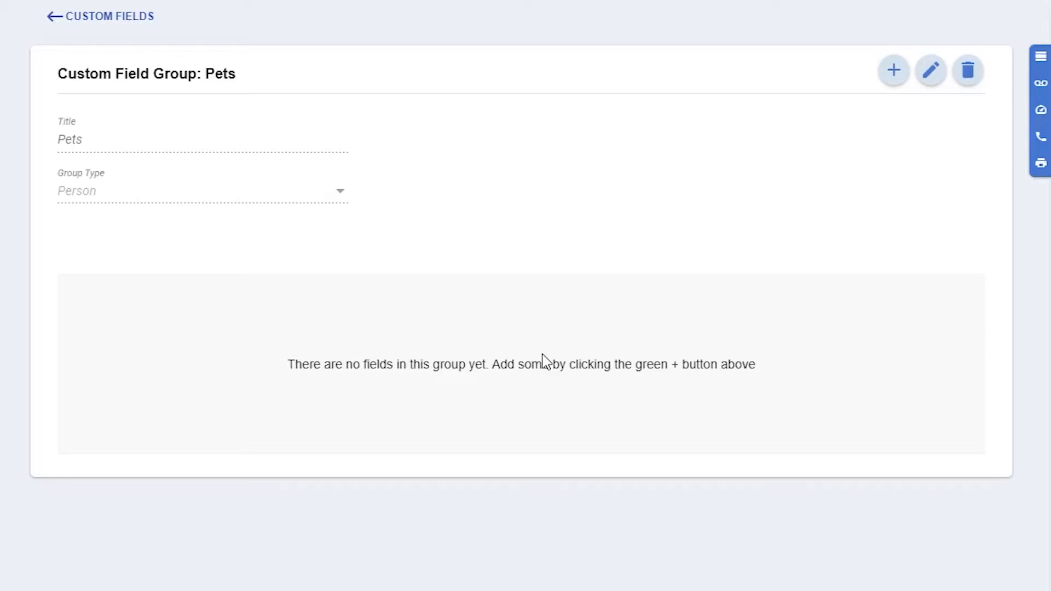
Step: Add a Date Field named "Pet's DOB" to the Pets group
{"action": "left_click", "coordinate": [891, 78]}
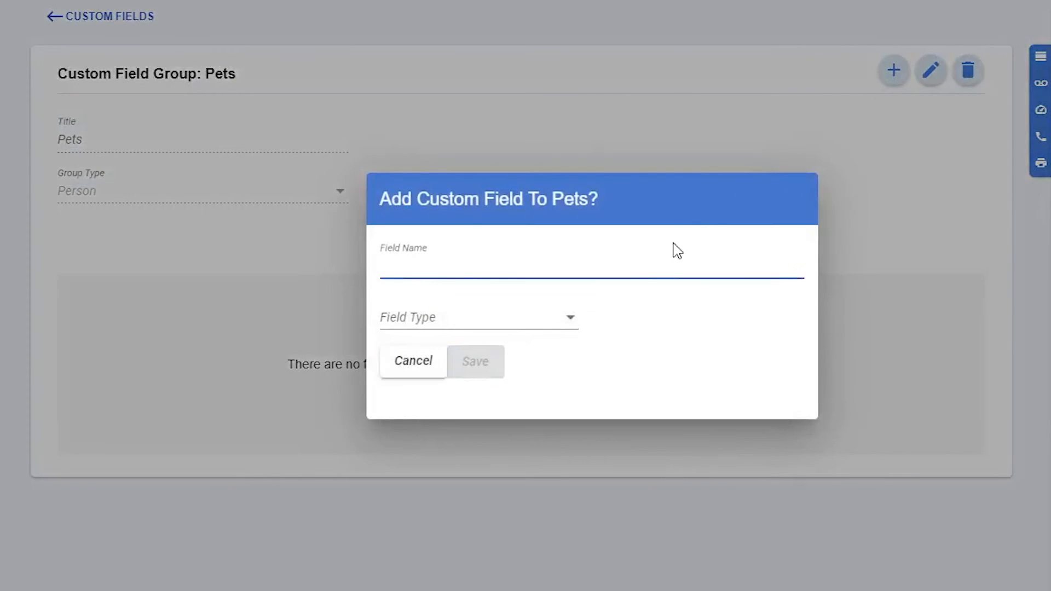
{"action": "left_click", "coordinate": [559, 322]}
{"action": "left_click", "coordinate": [531, 330]}
{"action": "left_click", "coordinate": [512, 266]}
{"action": "type", "text": "Pet's DOB"}
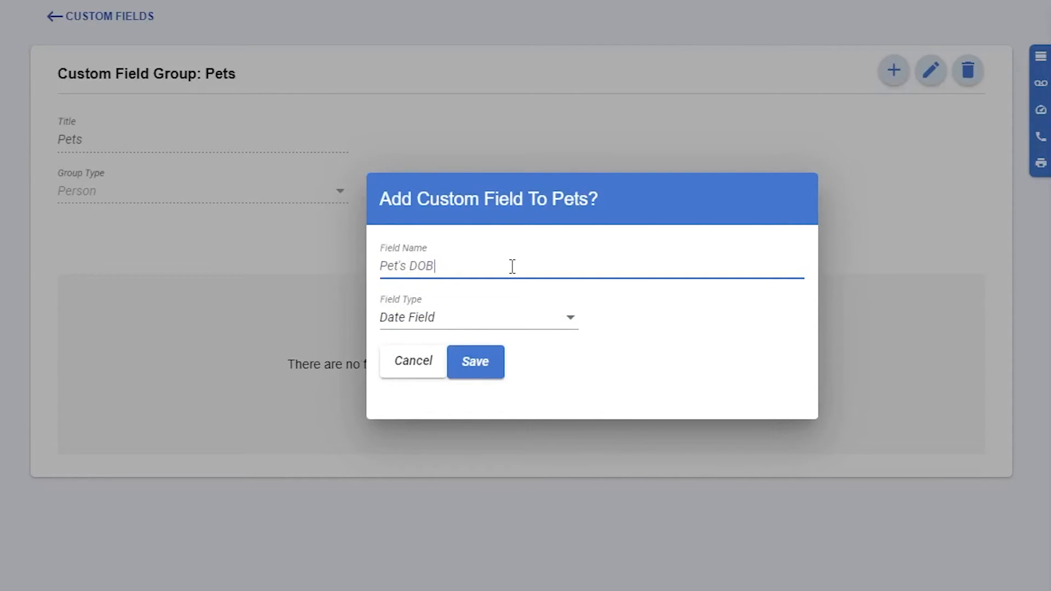
{"action": "left_click", "coordinate": [473, 371]}
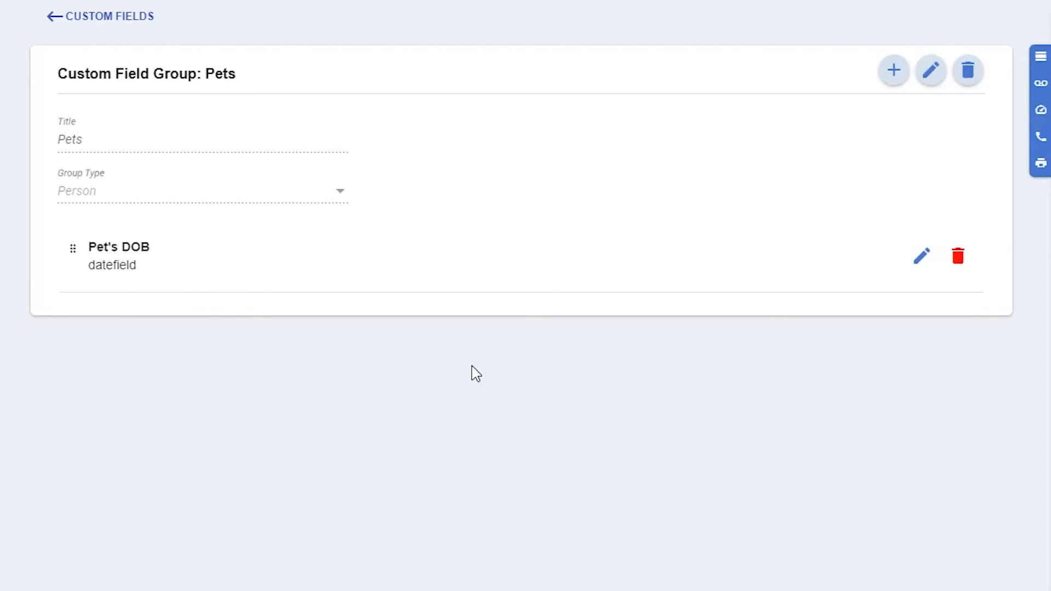
Step: Begin a new Dropdown field named "Favorite pet type?" in the Pets group
{"action": "left_click", "coordinate": [891, 75]}
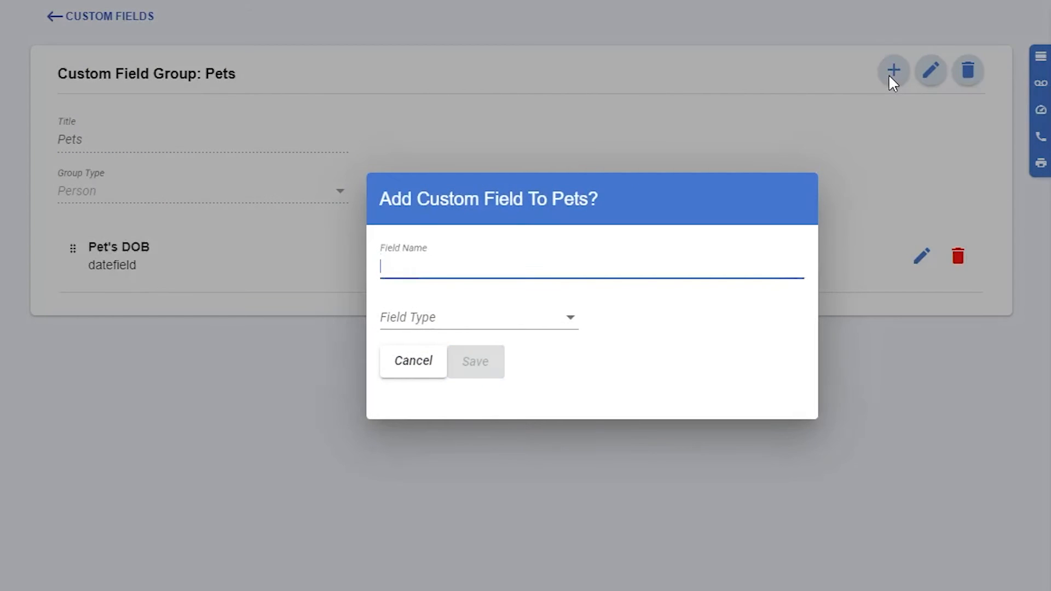
{"action": "left_click", "coordinate": [556, 320]}
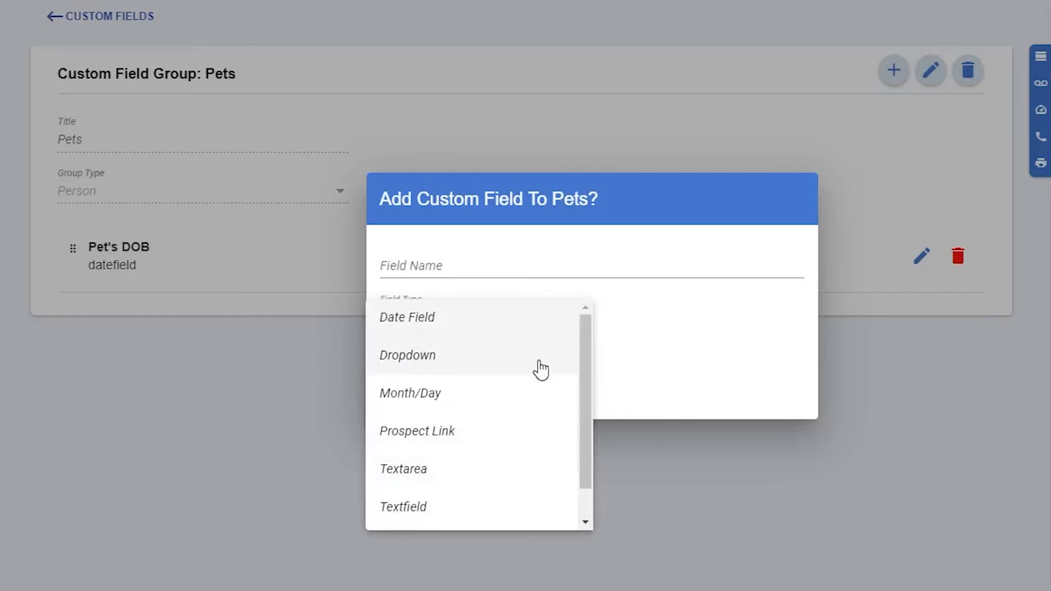
{"action": "left_click", "coordinate": [537, 361]}
{"action": "left_click", "coordinate": [491, 234]}
{"action": "type", "text": "Favorite pet type?"}
Step: Add Cat, Dog and Bird as dropdown options, enter Other as a further option, and save the field
{"action": "left_click", "coordinate": [493, 330]}
{"action": "type", "text": "Cat"}
{"action": "left_click", "coordinate": [541, 330]}
{"action": "left_click", "coordinate": [457, 302]}
{"action": "type", "text": "Dog"}
{"action": "left_click", "coordinate": [539, 306]}
{"action": "left_click", "coordinate": [453, 284]}
{"action": "type", "text": "Bi"}
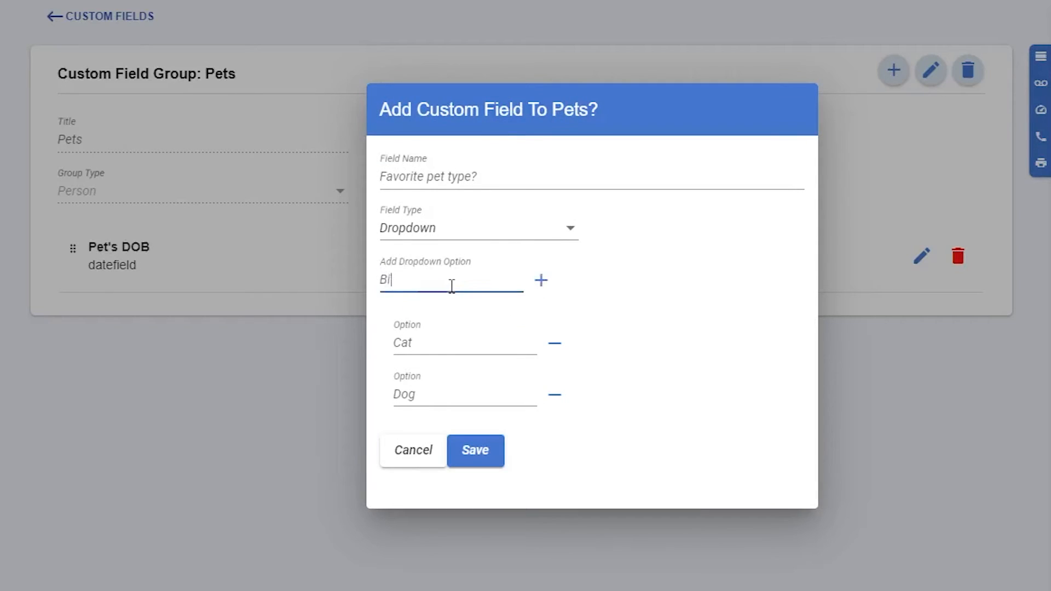
{"action": "type", "text": "rd"}
{"action": "left_click", "coordinate": [541, 280]}
{"action": "left_click", "coordinate": [471, 257]}
{"action": "type", "text": "Other"}
{"action": "left_click", "coordinate": [485, 477]}
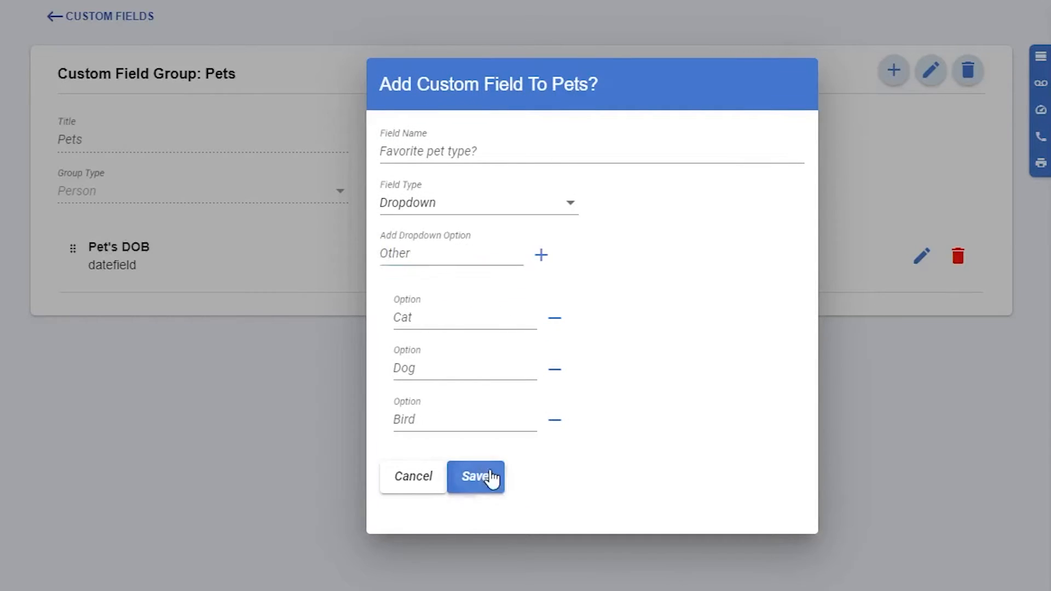
Step: Add a Month/Day field named "Pet's Birthday" to the Pets group
{"action": "left_click", "coordinate": [894, 73]}
{"action": "left_click", "coordinate": [557, 319]}
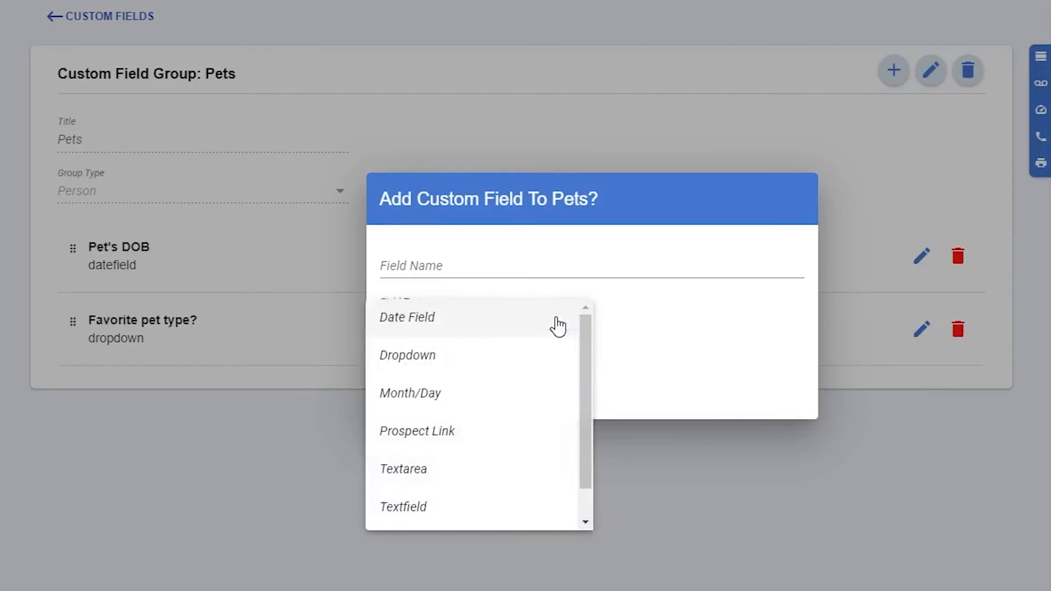
{"action": "left_click", "coordinate": [562, 403]}
{"action": "left_click", "coordinate": [516, 268]}
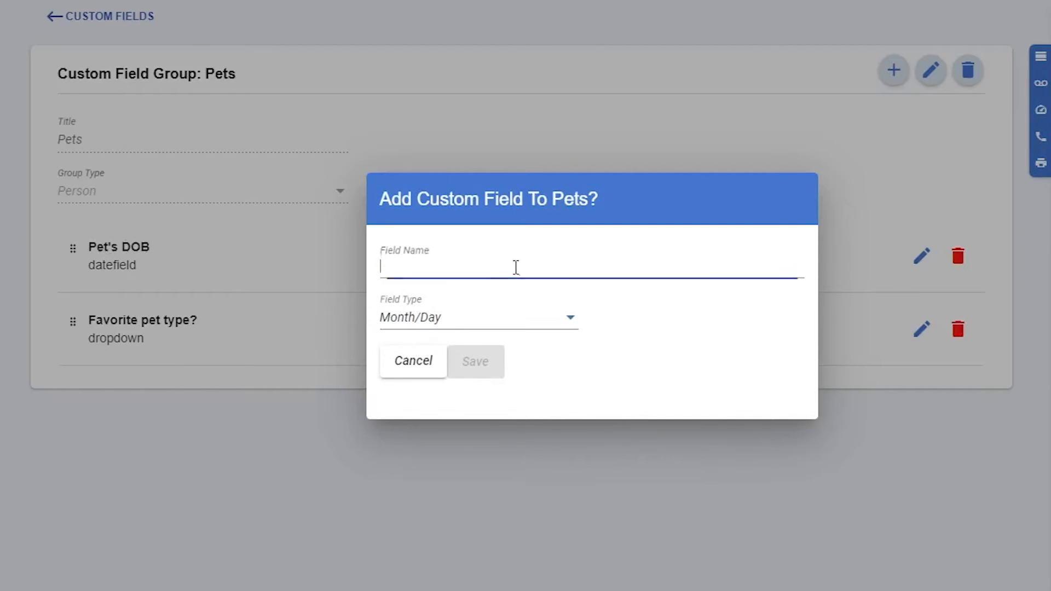
{"action": "type", "text": "Pet's Birthday"}
{"action": "left_click", "coordinate": [491, 363]}
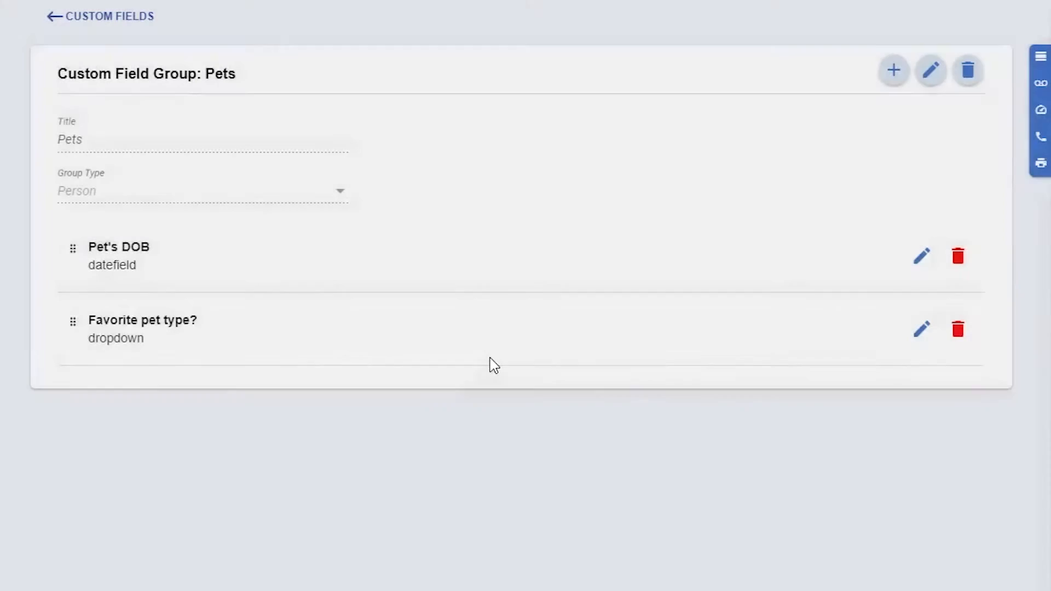
Step: Add a Prospect Link field named "Pet Co-Owner" to the Pets group
{"action": "left_click", "coordinate": [895, 72]}
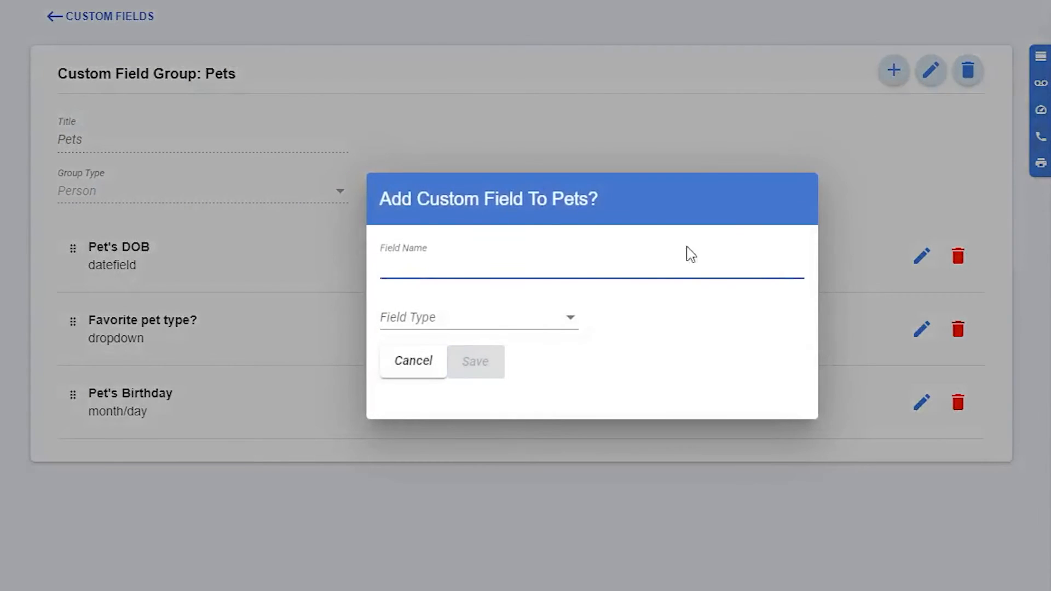
{"action": "left_click", "coordinate": [540, 323]}
{"action": "left_click", "coordinate": [527, 430]}
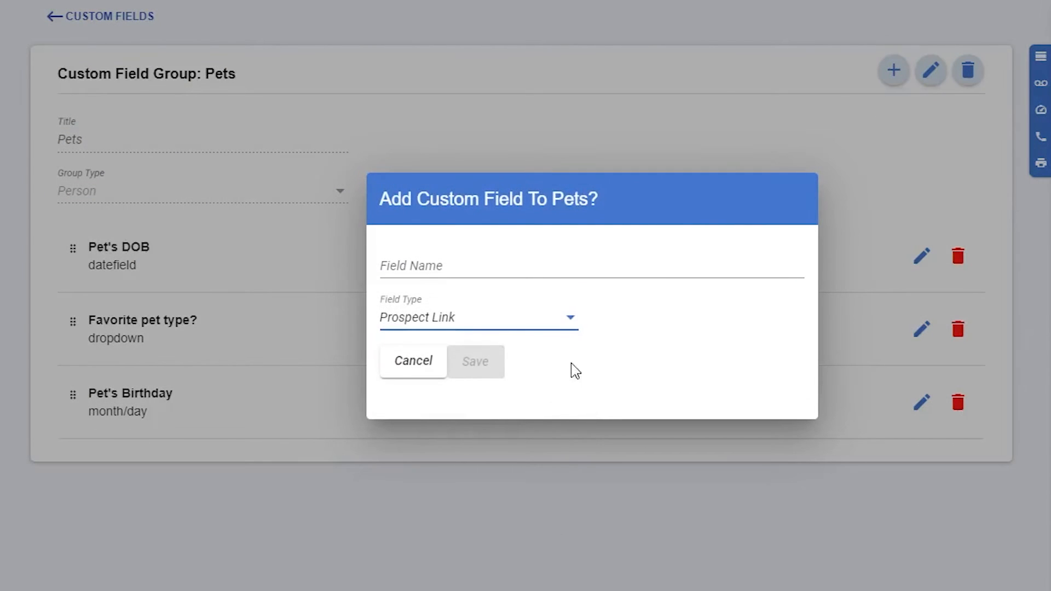
{"action": "left_click", "coordinate": [496, 267]}
{"action": "type", "text": "Pet Co-Owner"}
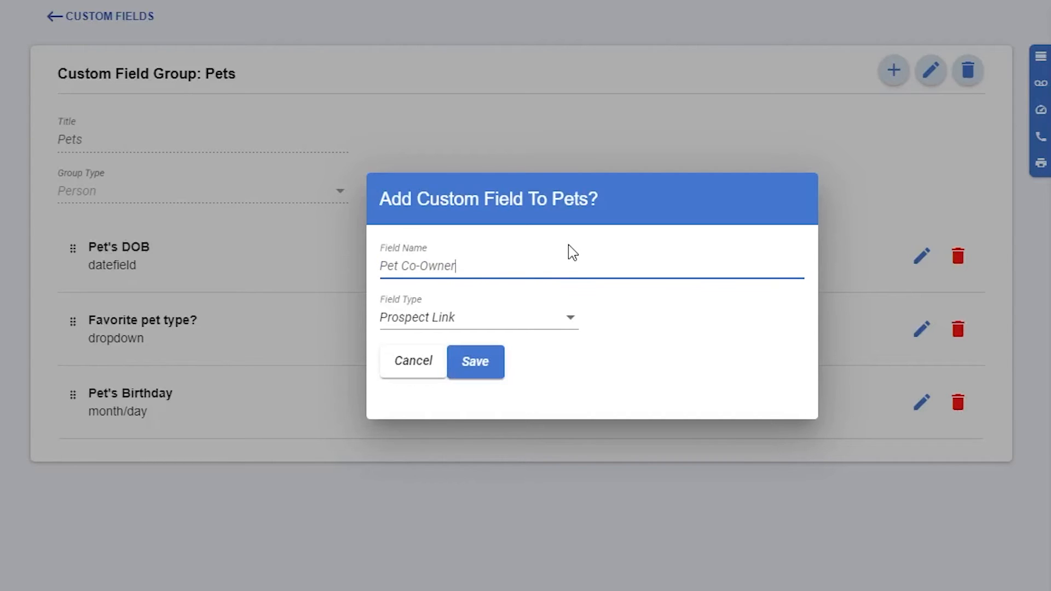
{"action": "left_click", "coordinate": [469, 372]}
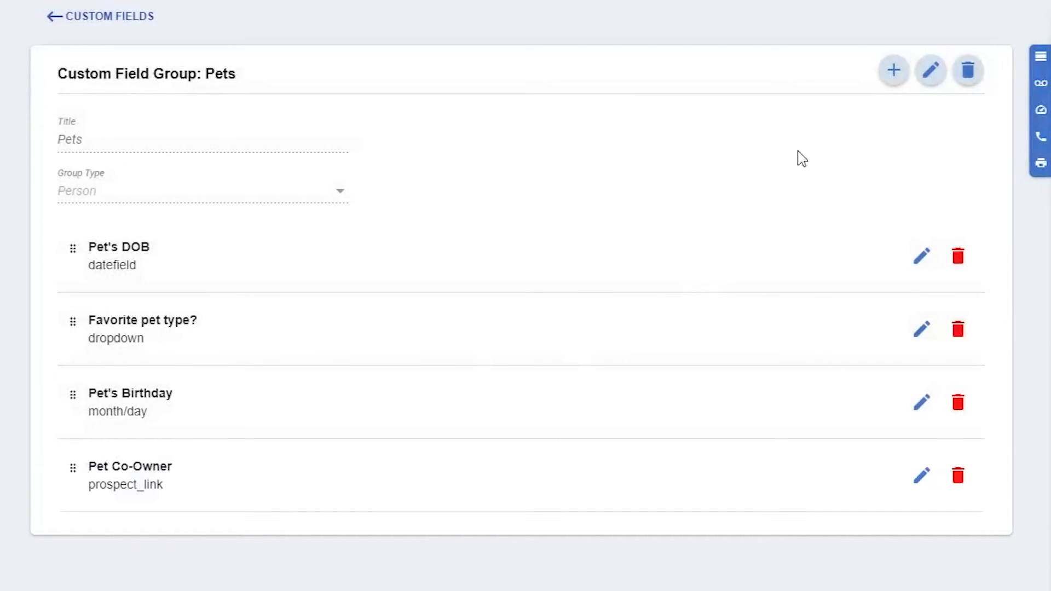
Step: Add a Textarea field named "Pet(s) Name(s)" to the Pets group
{"action": "left_click", "coordinate": [893, 72]}
{"action": "left_click", "coordinate": [547, 323]}
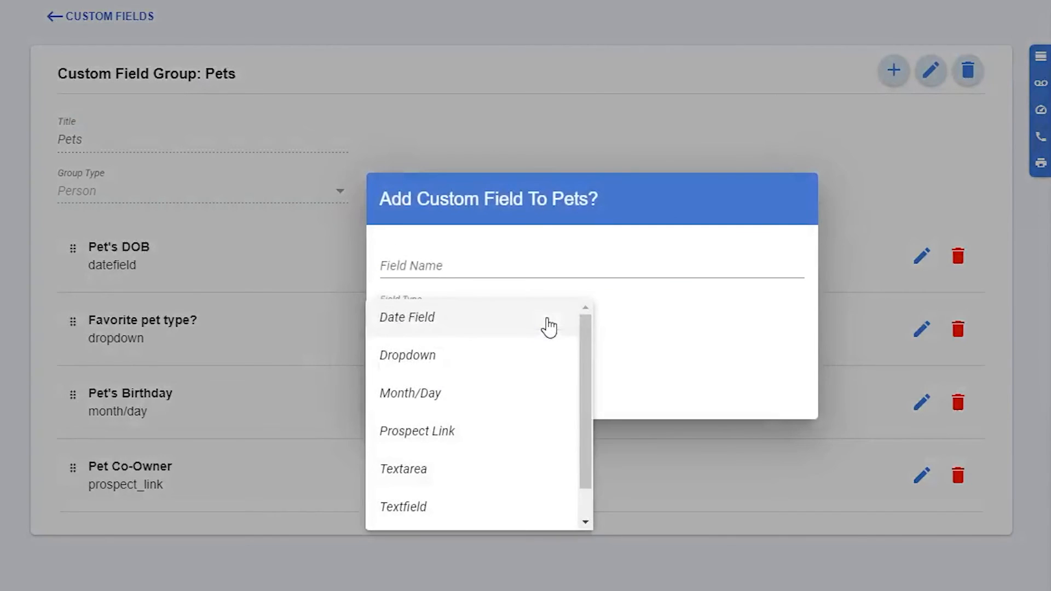
{"action": "left_click", "coordinate": [523, 466]}
{"action": "key", "text": "shift+Tab"}
{"action": "type", "text": "Pet"}
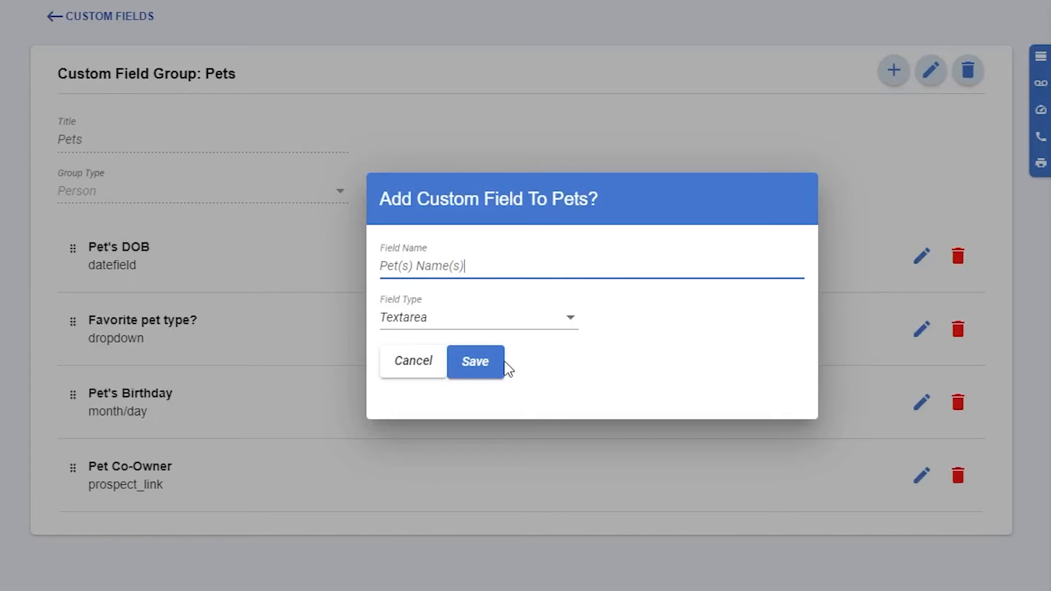
{"action": "left_click", "coordinate": [487, 363]}
Step: Add a Textfield named "Breed(s)" to the Pets group
{"action": "left_click", "coordinate": [893, 70]}
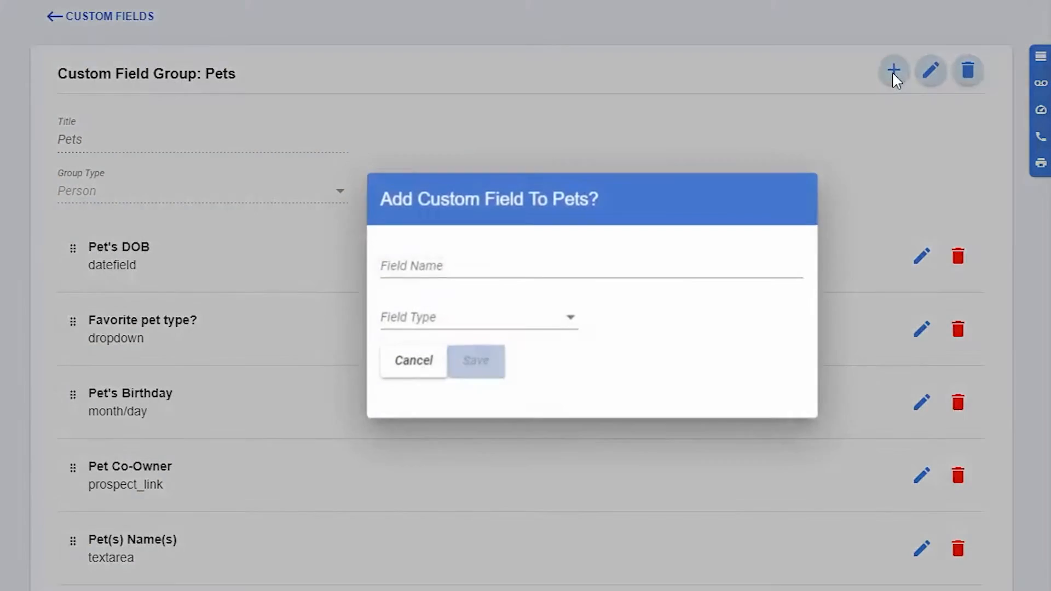
{"action": "left_click", "coordinate": [570, 322]}
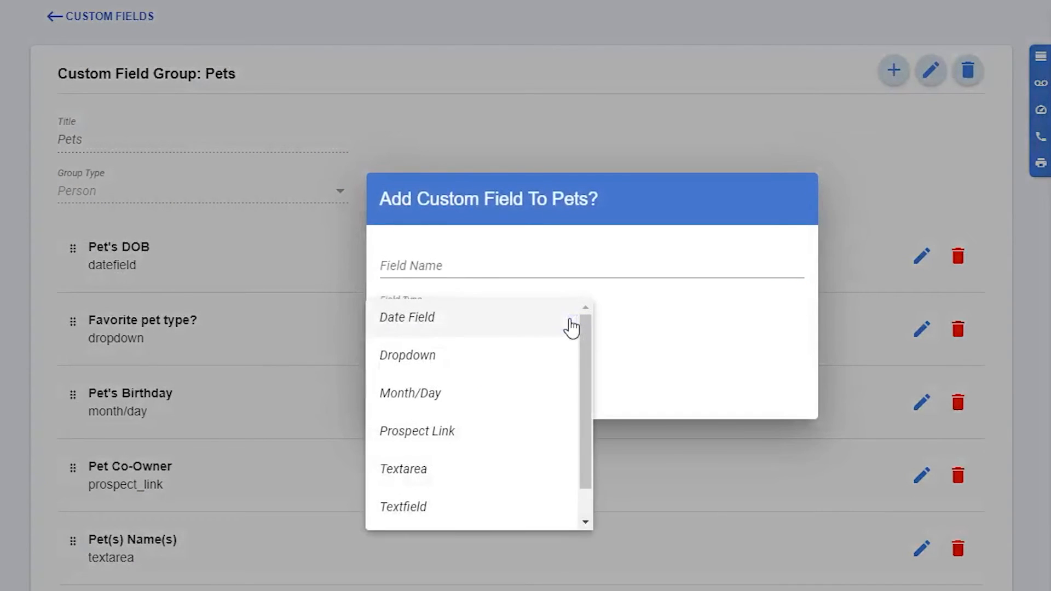
{"action": "left_click", "coordinate": [493, 506]}
{"action": "left_click", "coordinate": [517, 262]}
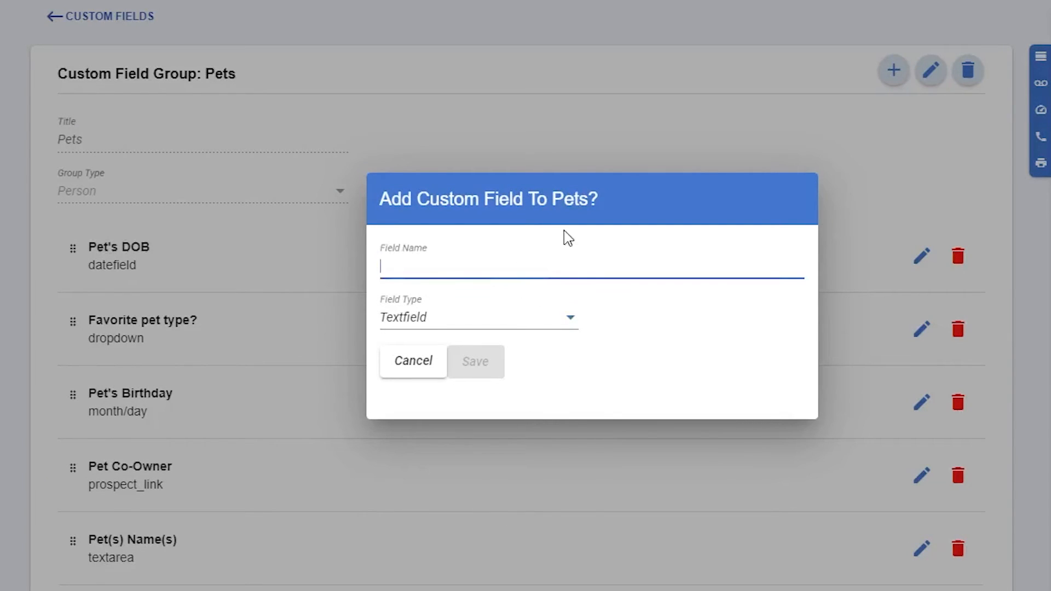
{"action": "type", "text": "Breed(s)"}
{"action": "left_click", "coordinate": [490, 362]}
Step: Add a Yes/No field named "Plan to add more pets?" to the Pets group
{"action": "left_click", "coordinate": [877, 70]}
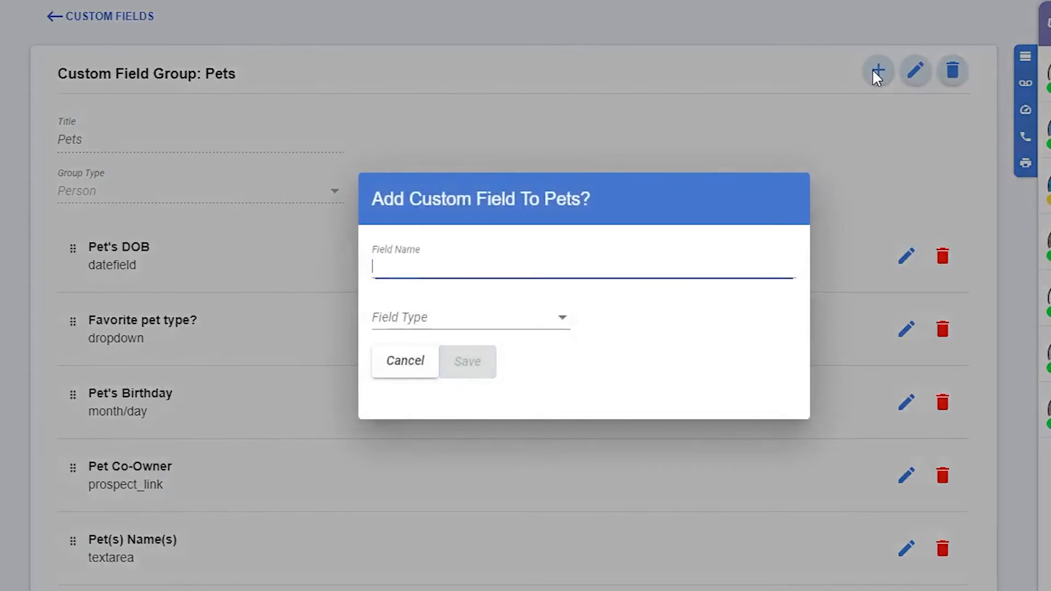
{"action": "left_click", "coordinate": [513, 318]}
{"action": "scroll", "coordinate": [425, 509], "scroll_direction": "down", "scroll_amount": 1}
{"action": "left_click", "coordinate": [424, 510]}
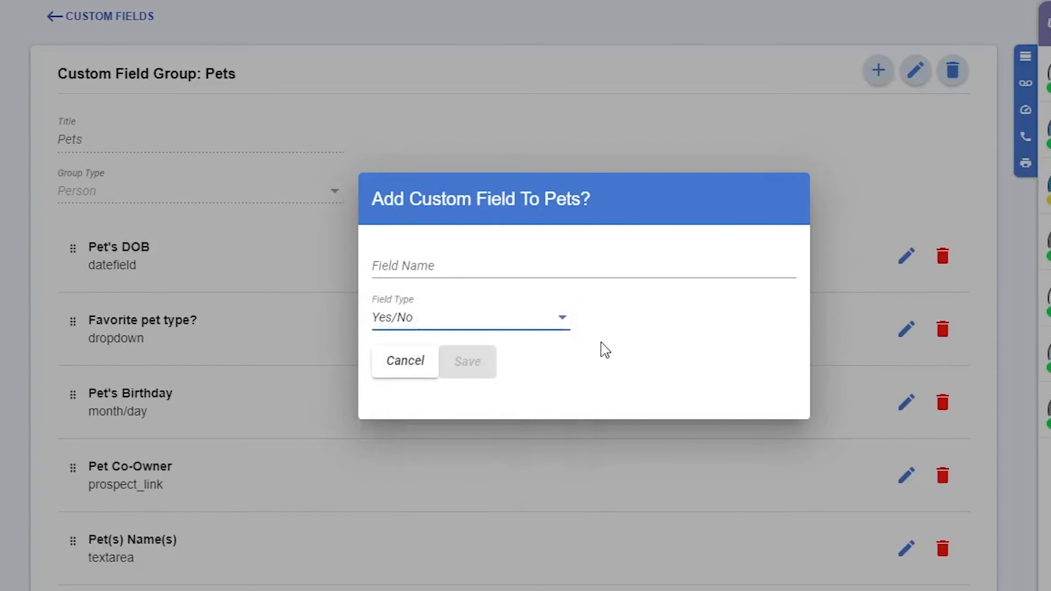
{"action": "left_click", "coordinate": [438, 263]}
{"action": "type", "text": "Plan to add more pets?"}
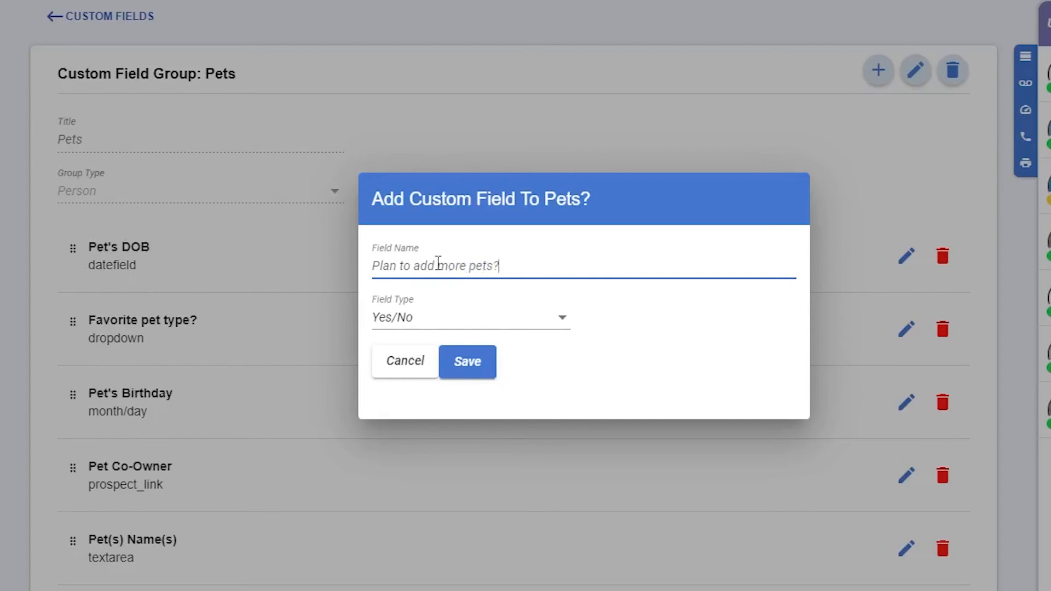
{"action": "left_click", "coordinate": [479, 366]}
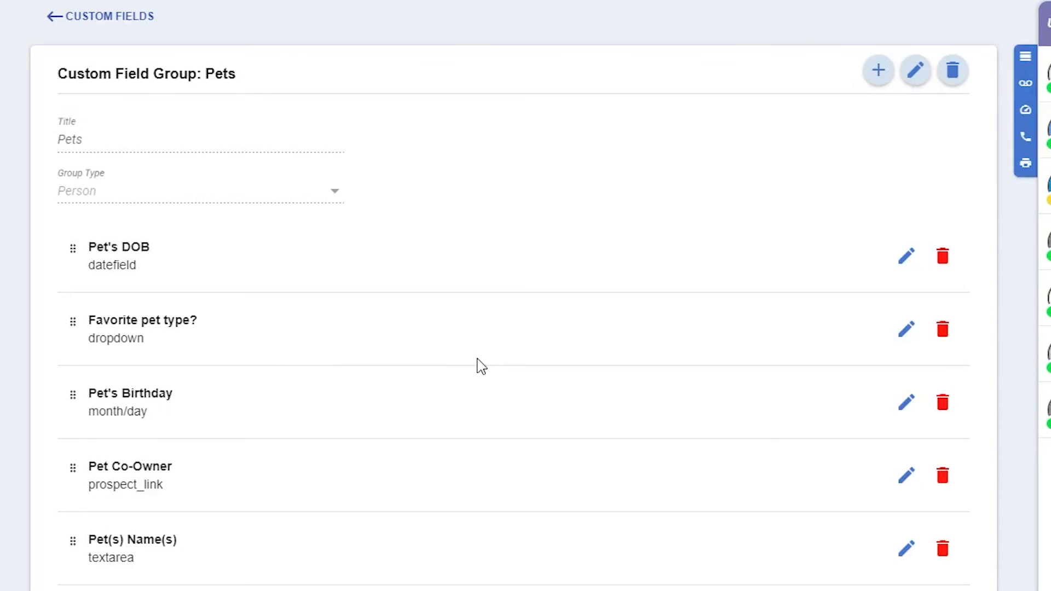
Step: Open the Tampa Bay prospect's record from the prospect list and show the Pets group in its details
{"action": "left_click", "coordinate": [11, 109]}
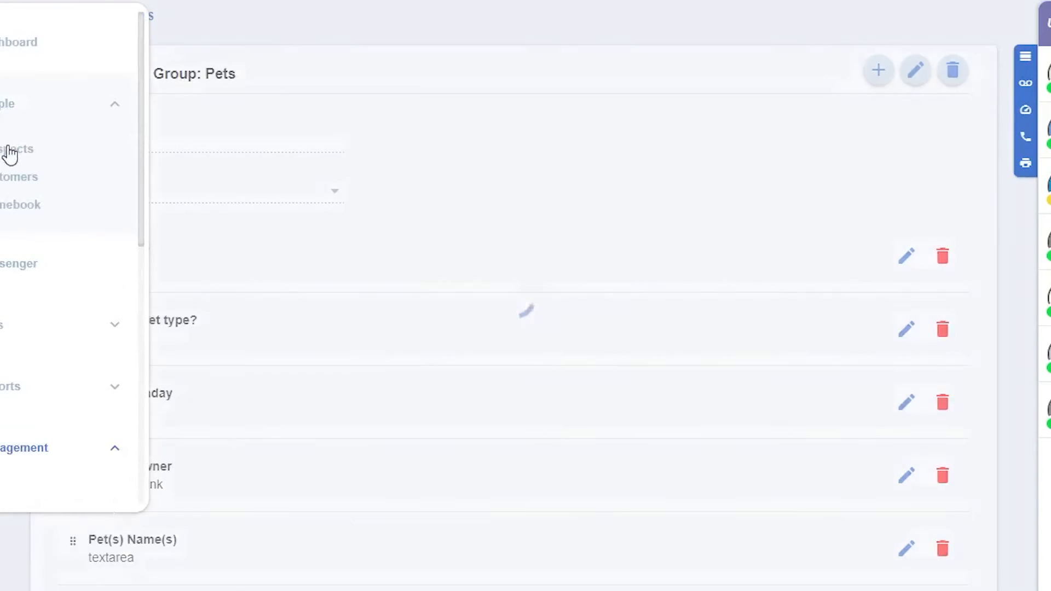
{"action": "left_click", "coordinate": [11, 153]}
{"action": "left_click", "coordinate": [206, 231]}
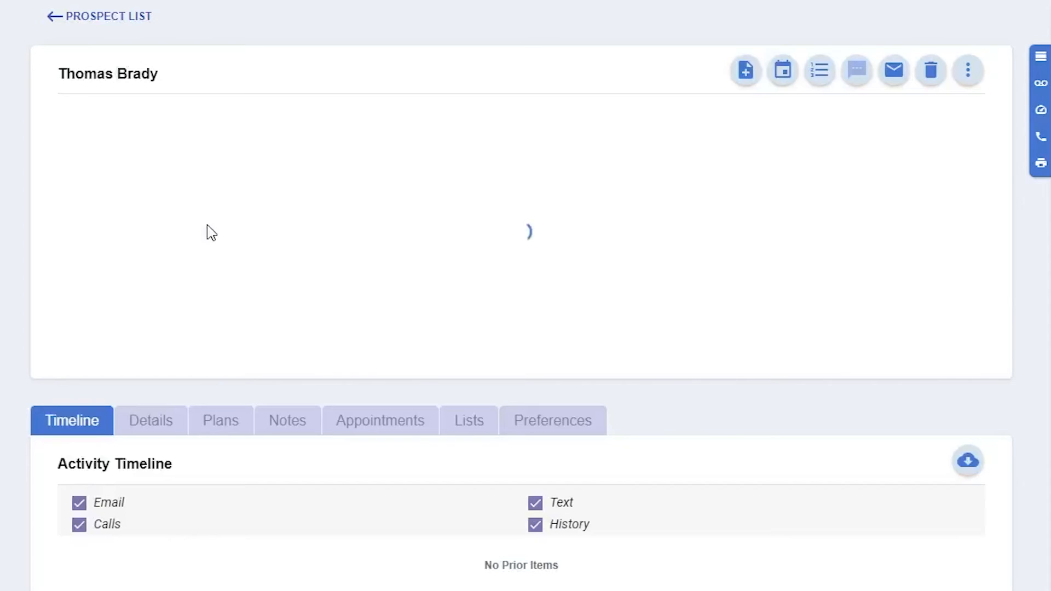
{"action": "left_click", "coordinate": [153, 437]}
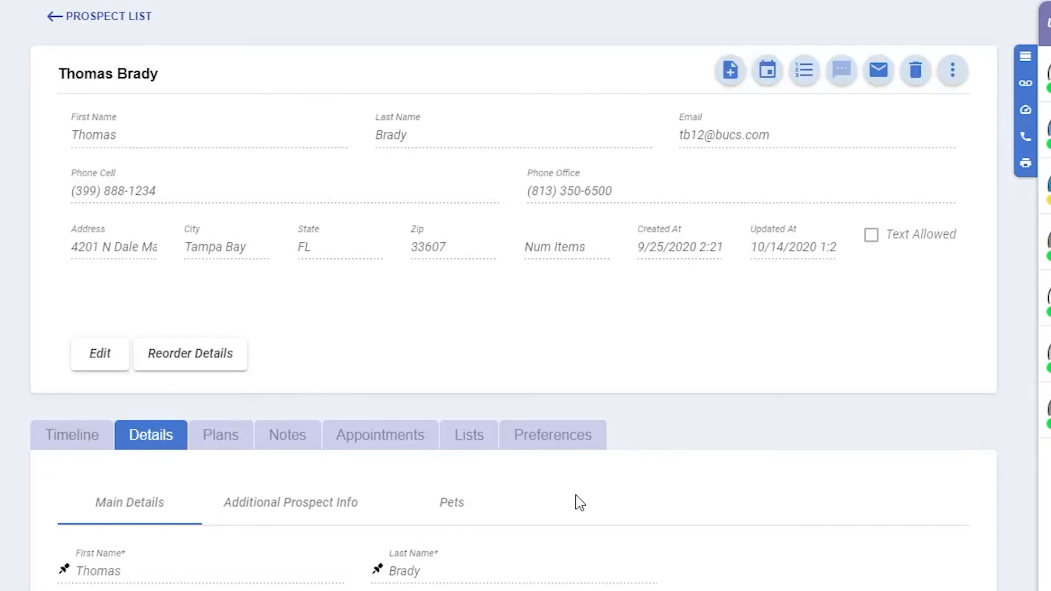
{"action": "scroll", "coordinate": [580, 502], "scroll_direction": "down", "scroll_amount": 5}
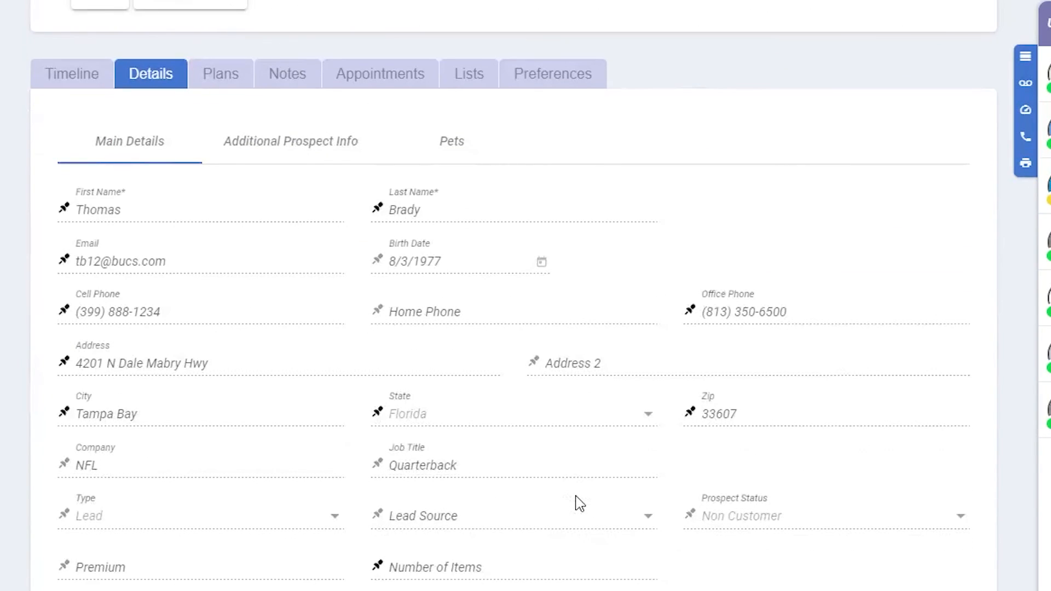
{"action": "left_click", "coordinate": [456, 159]}
{"action": "scroll", "coordinate": [494, 310], "scroll_direction": "down", "scroll_amount": 4}
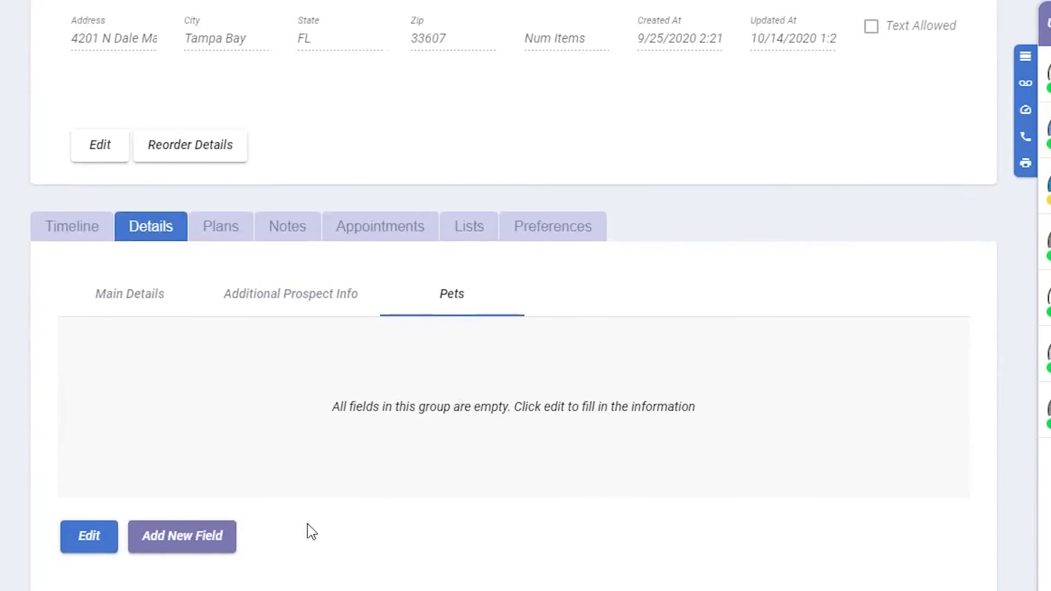
Step: Set "Plan to add more pets?" to Yes in the prospect's Pets details, save, and pin the field to the record's summary
{"action": "left_click", "coordinate": [91, 537]}
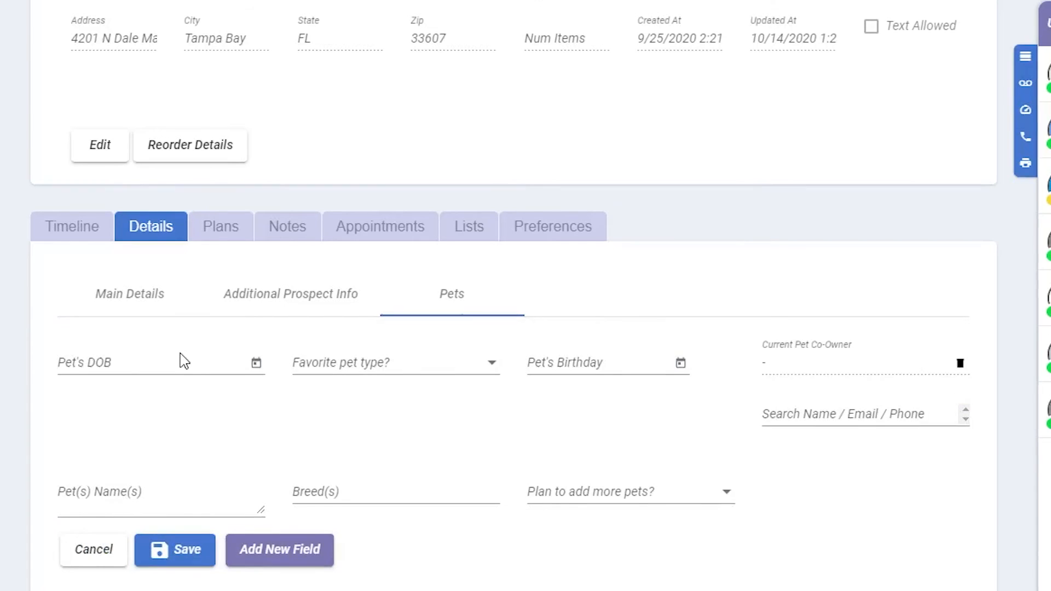
{"action": "left_click", "coordinate": [680, 502]}
{"action": "left_click", "coordinate": [676, 507]}
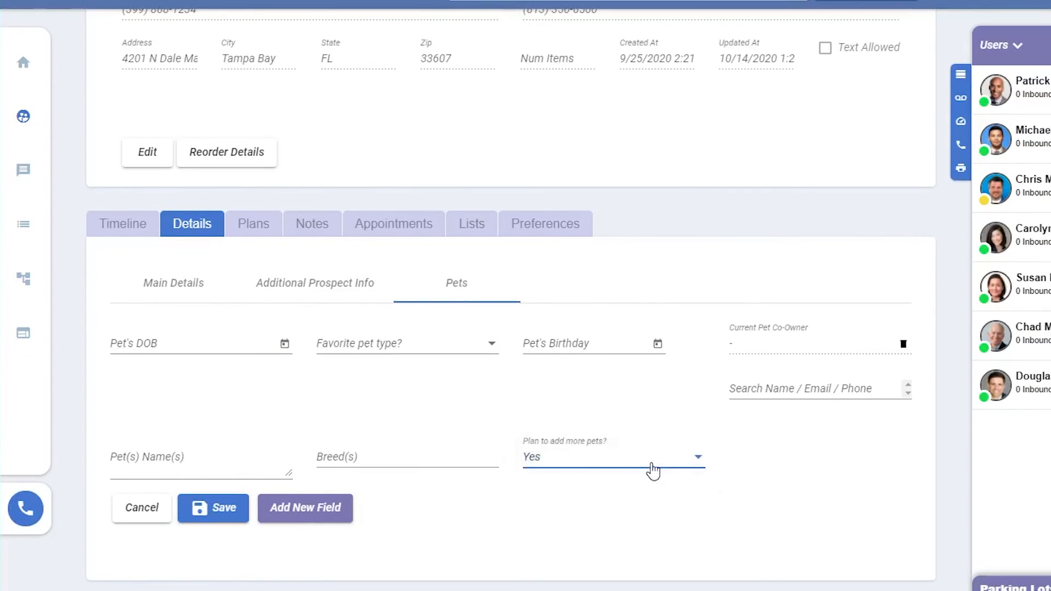
{"action": "left_click", "coordinate": [208, 506]}
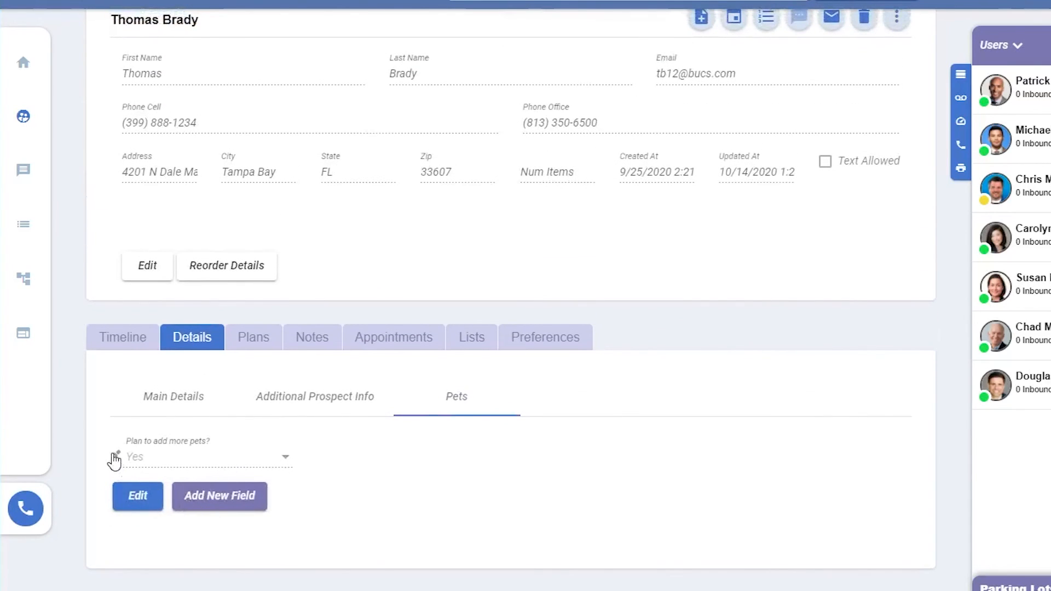
{"action": "mouse_move", "coordinate": [856, 192]}
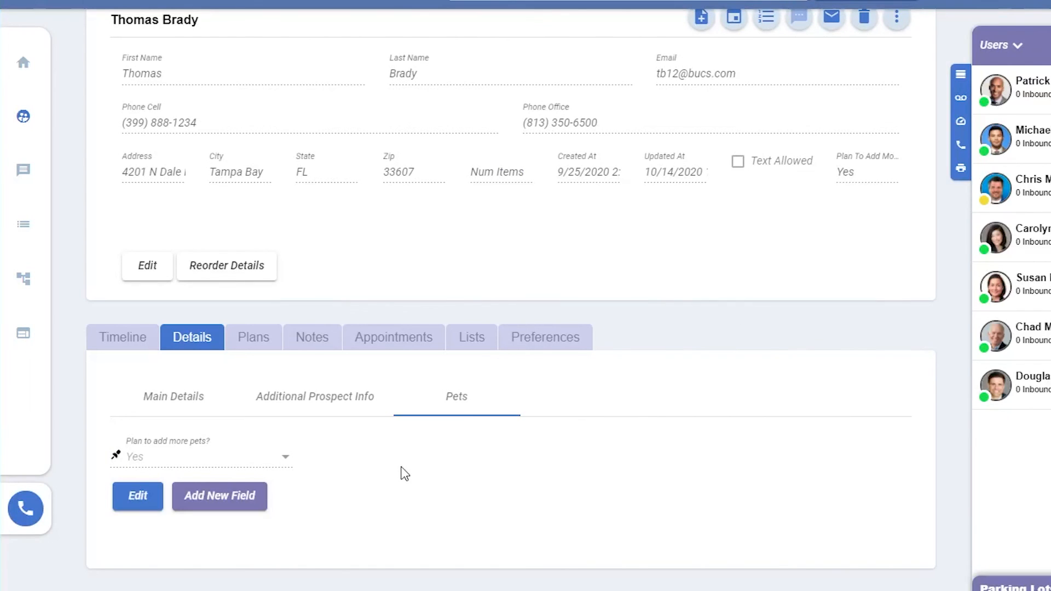